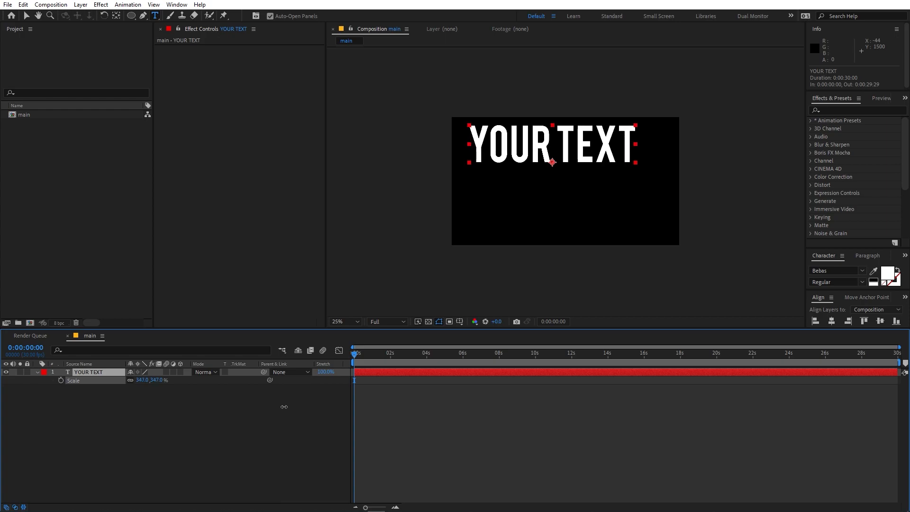
# Step: Align the YOUR TEXT layer to the composition's horizontal and vertical centres
pyautogui.scroll(2, 691, 265)
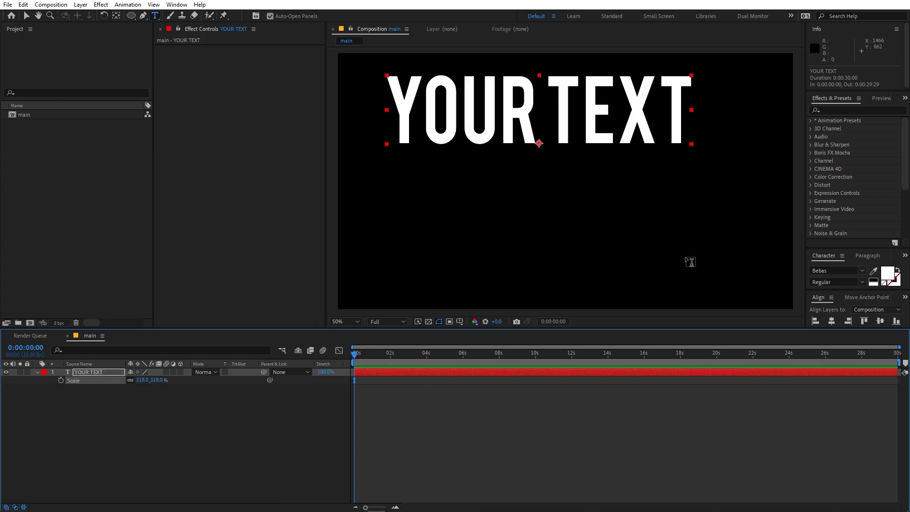
pyautogui.click(833, 321)
pyautogui.click(880, 321)
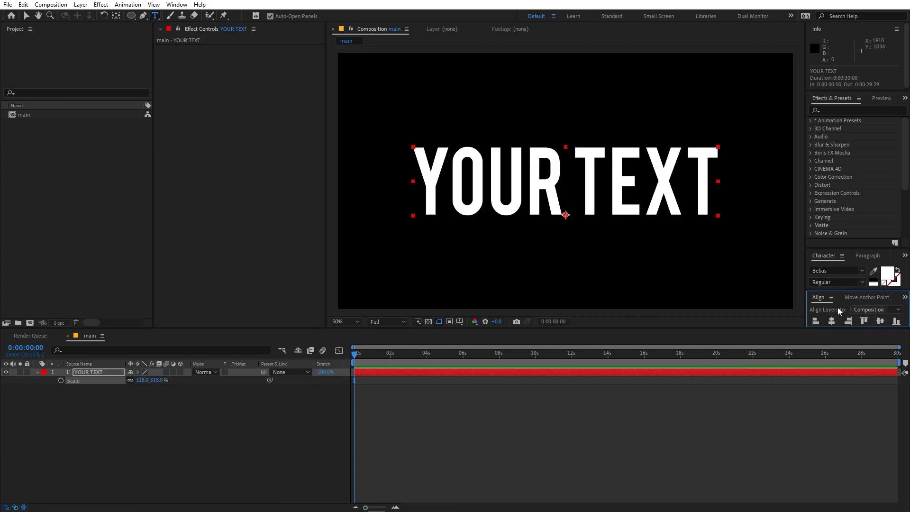
# Step: Pre-compose the YOUR TEXT layer into a new composition named 'Text', moving all attributes
pyautogui.rightClick(82, 372)
pyautogui.click(123, 322)
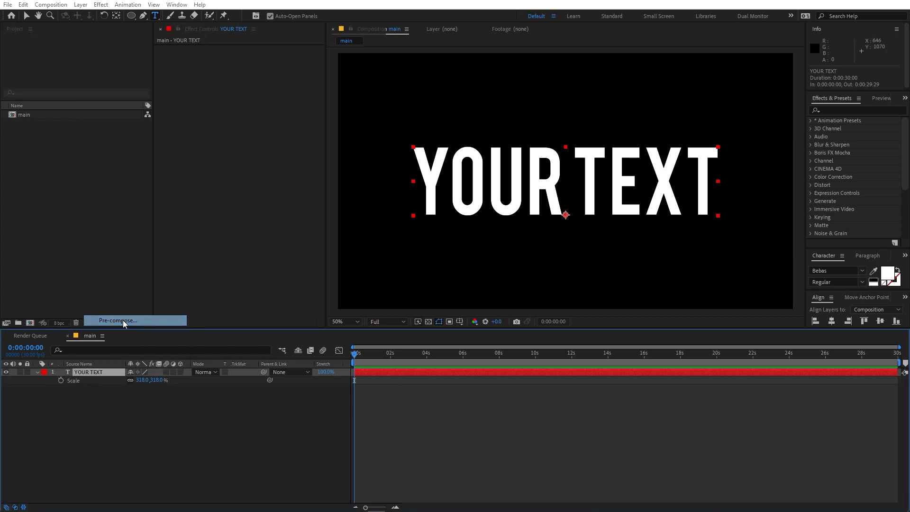
pyautogui.write('Text')
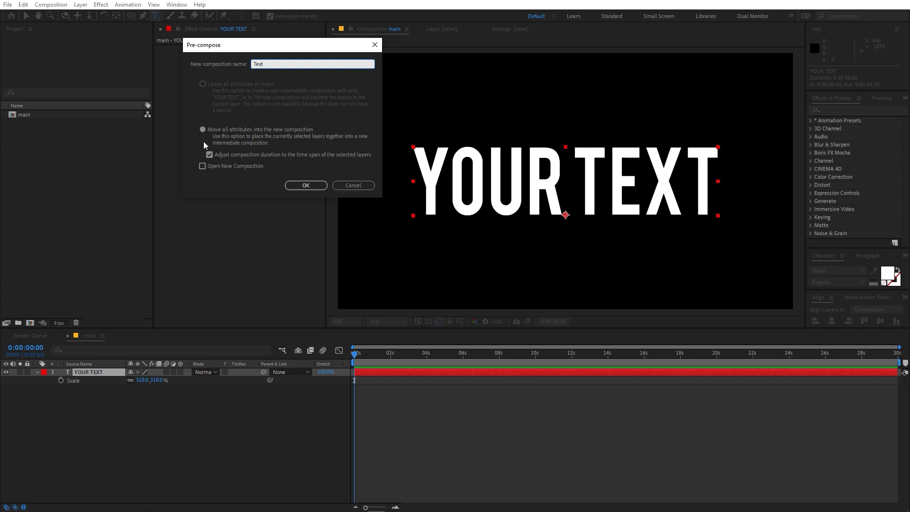
pyautogui.click(300, 189)
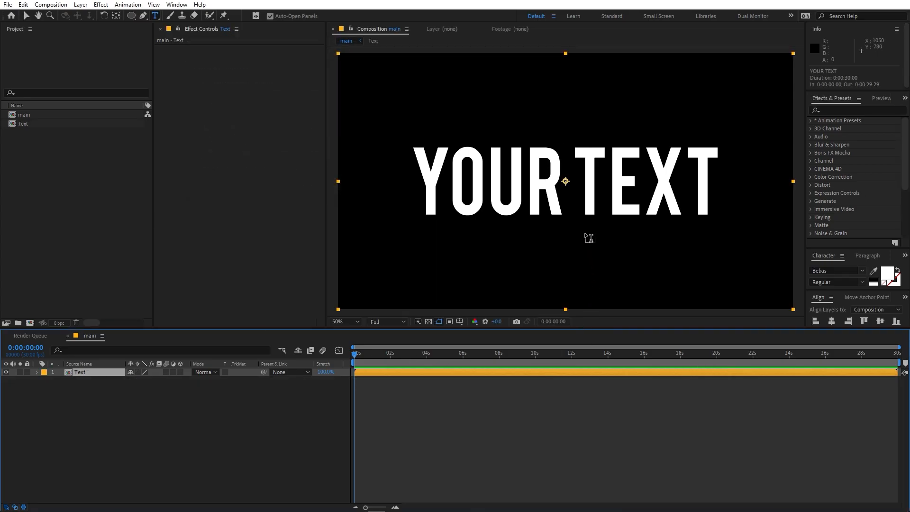
# Step: Draw a centred circular ellipse mask on the Text layer so only 'RT' remains visible
pyautogui.press('v')
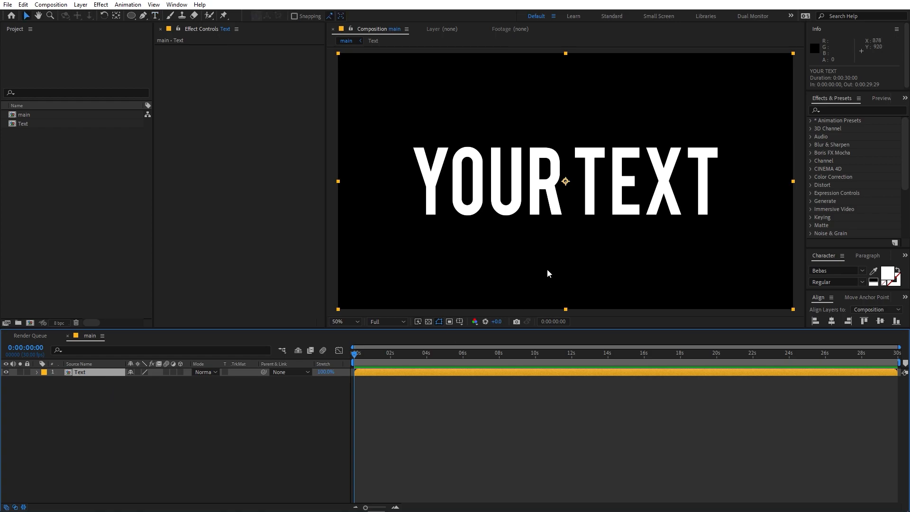
pyautogui.click(80, 375)
pyautogui.click(129, 18)
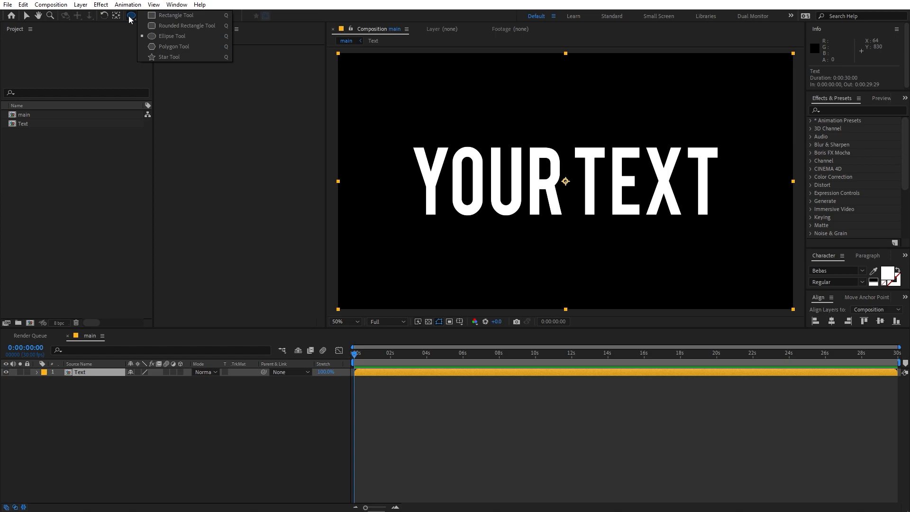
pyautogui.click(129, 18)
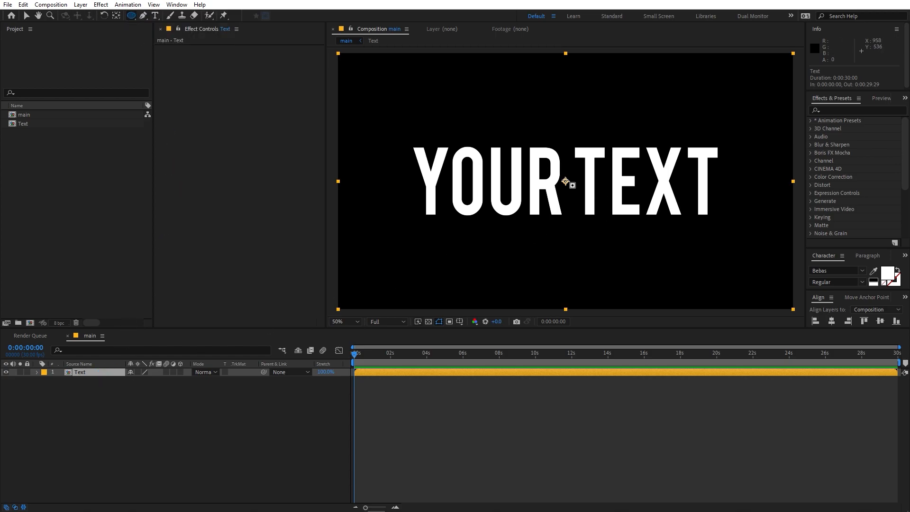
pyautogui.moveTo(565, 181); pyautogui.dragTo(551, 163)
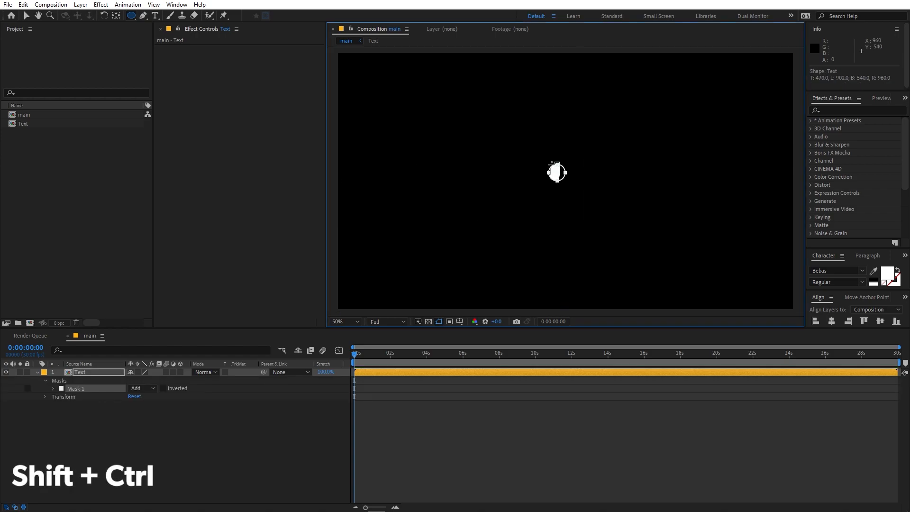
pyautogui.moveTo(552, 164); pyautogui.dragTo(523, 151)
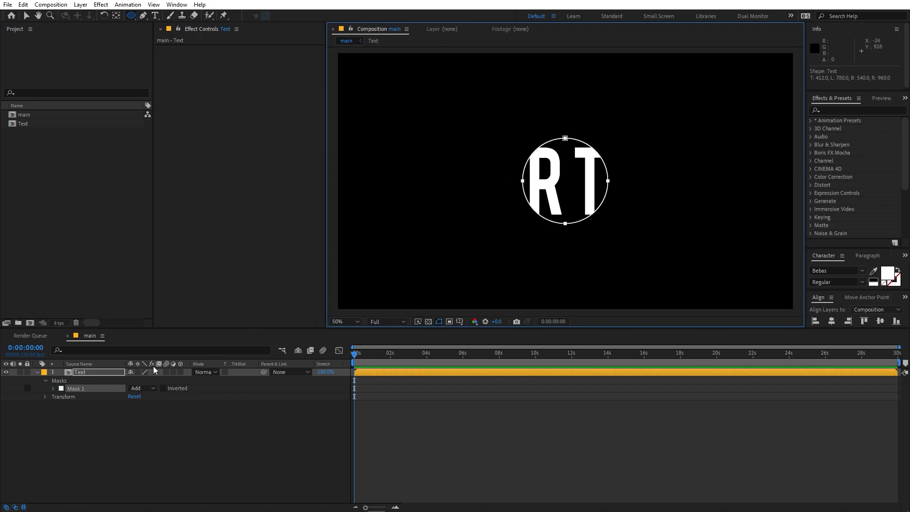
pyautogui.click(98, 372)
# Step: Duplicate the Text layer, hide the top copy, and select the lower one
pyautogui.hotkey('ctrl', 'd')
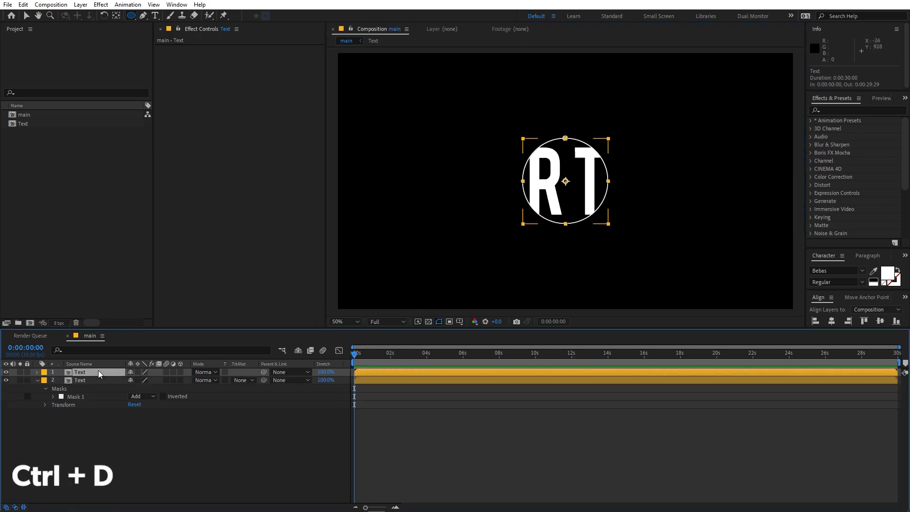
pyautogui.click(7, 372)
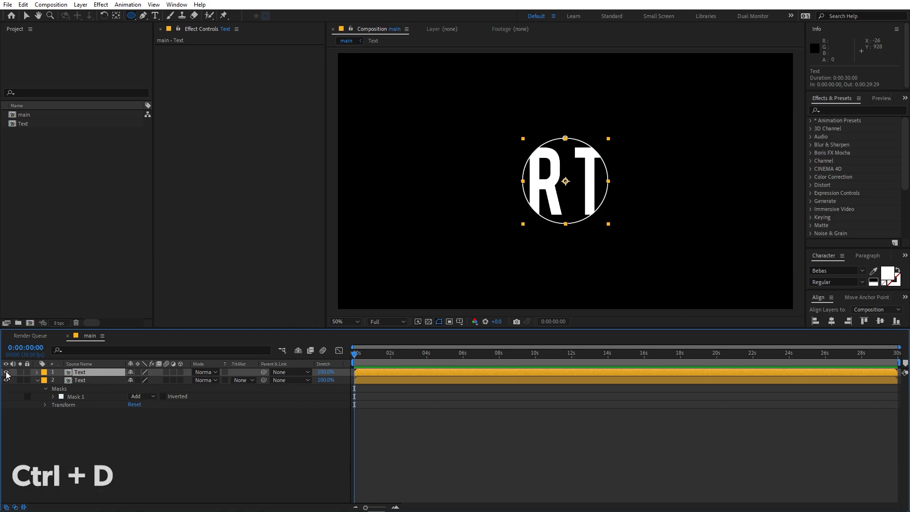
pyautogui.click(83, 380)
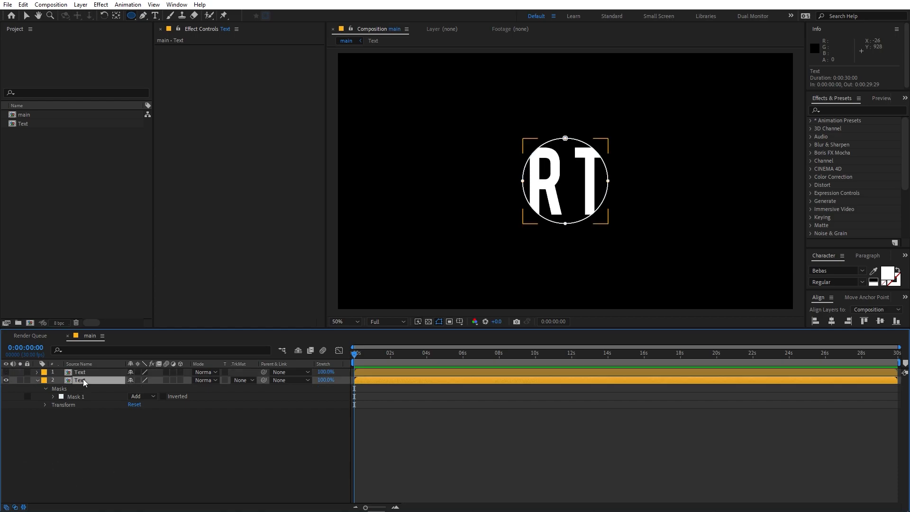
# Step: Invert Mask 1 on the lower copy and draw a larger concentric Mask 2 circle
pyautogui.click(163, 397)
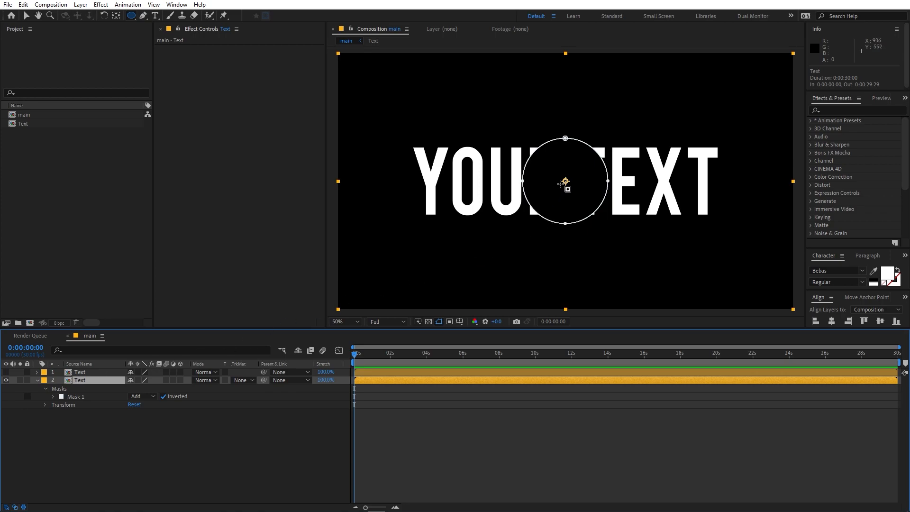
pyautogui.moveTo(565, 181); pyautogui.dragTo(566, 180)
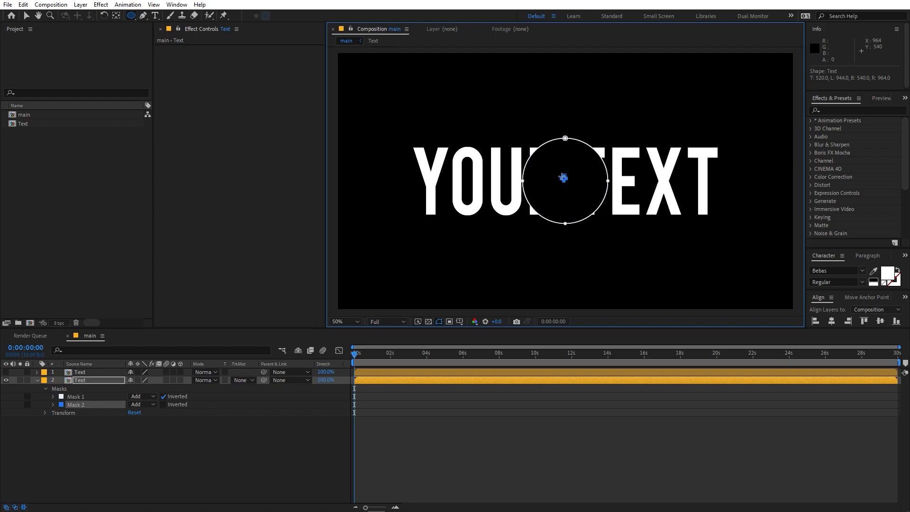
pyautogui.moveTo(562, 174); pyautogui.dragTo(489, 110)
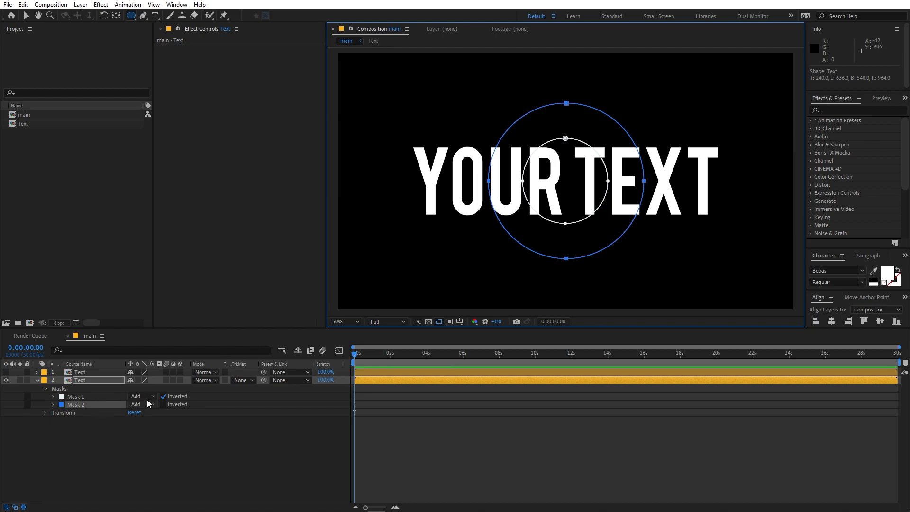
# Step: Set Mask 1 and Mask 2 to Intersect, with Mask 1 inverted to cut out a ring
pyautogui.click(163, 397)
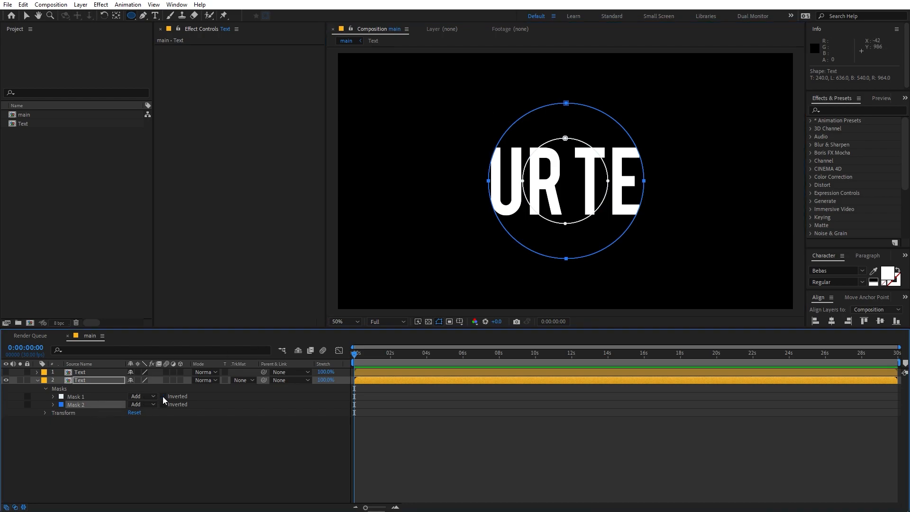
pyautogui.click(142, 397)
pyautogui.click(152, 436)
pyautogui.click(150, 398)
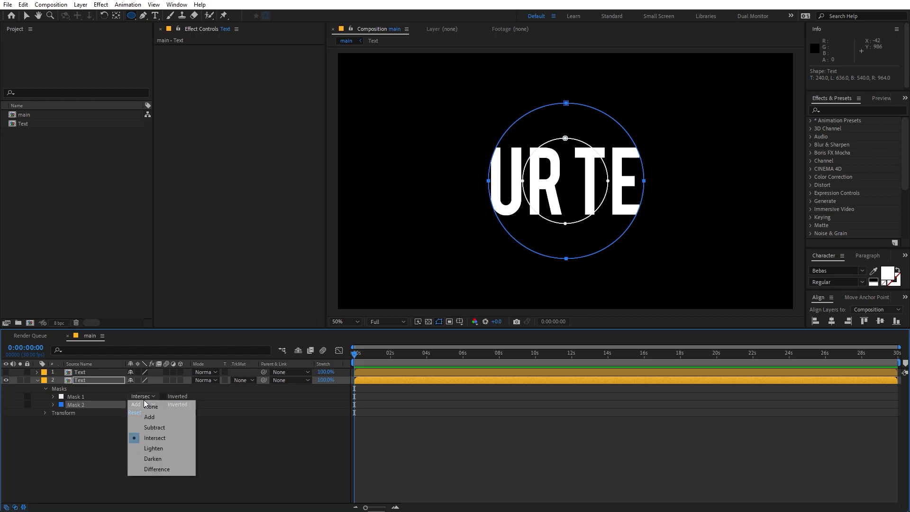
pyautogui.click(157, 439)
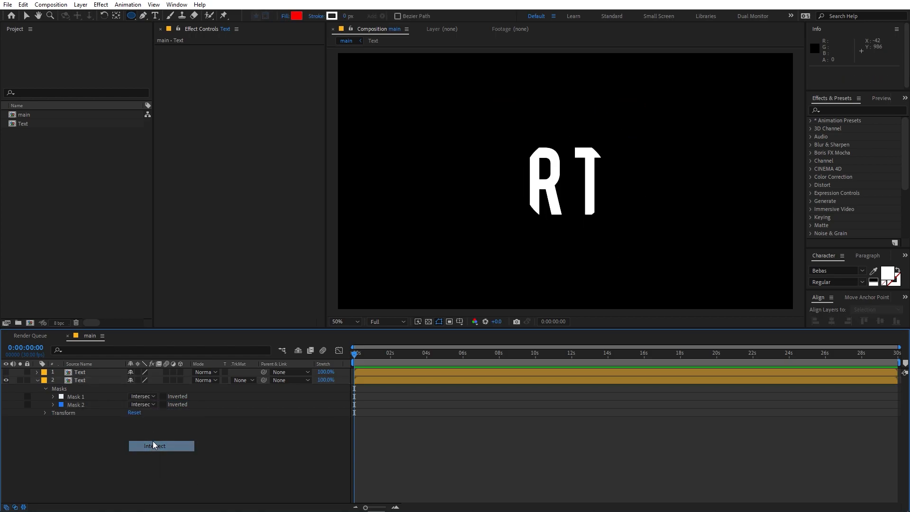
pyautogui.click(163, 397)
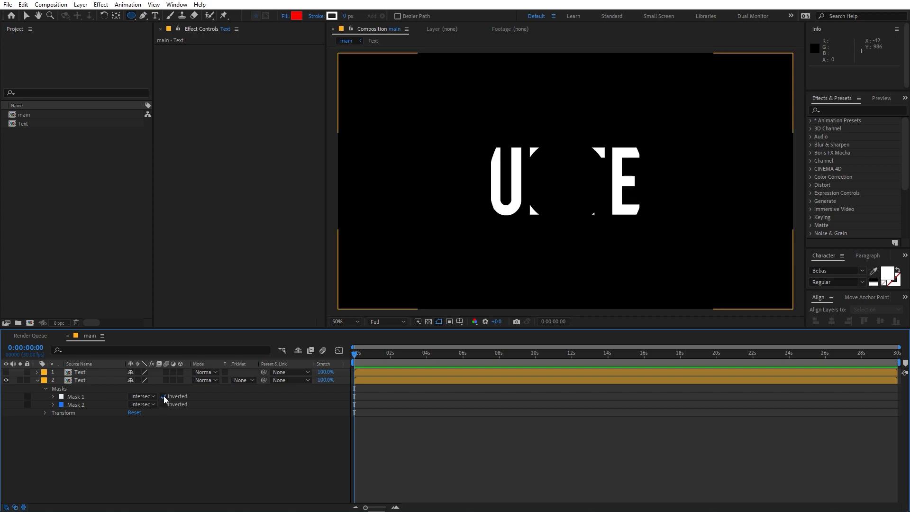
pyautogui.click(89, 381)
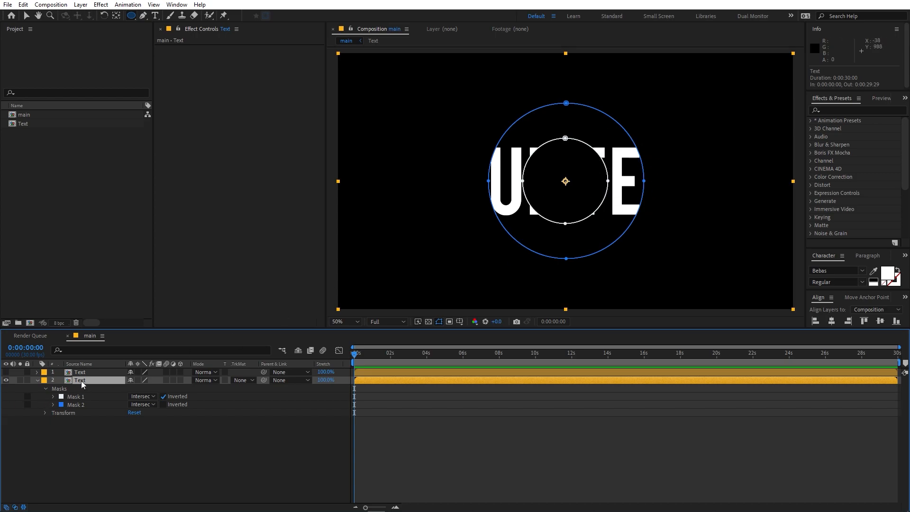
# Step: Duplicate the masked Text layer, hide the new copy, and select the original
pyautogui.hotkey('ctrl', 'd')
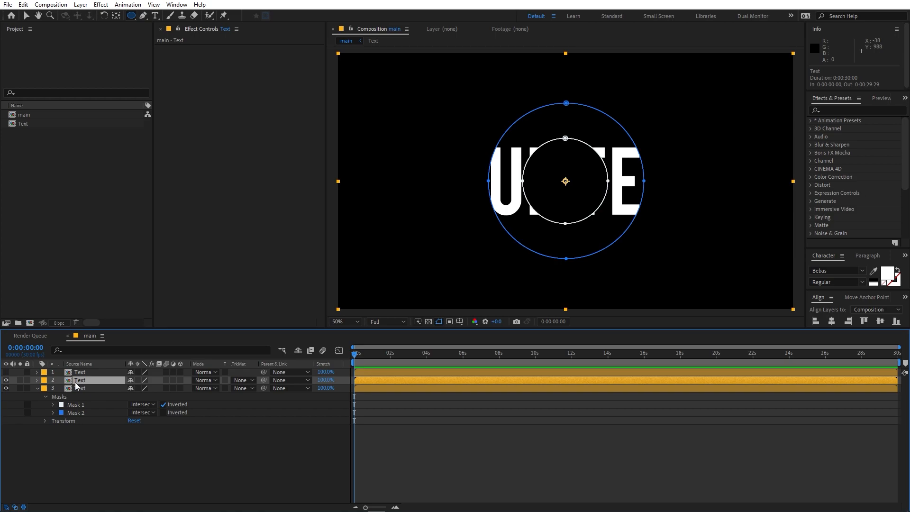
pyautogui.click(6, 380)
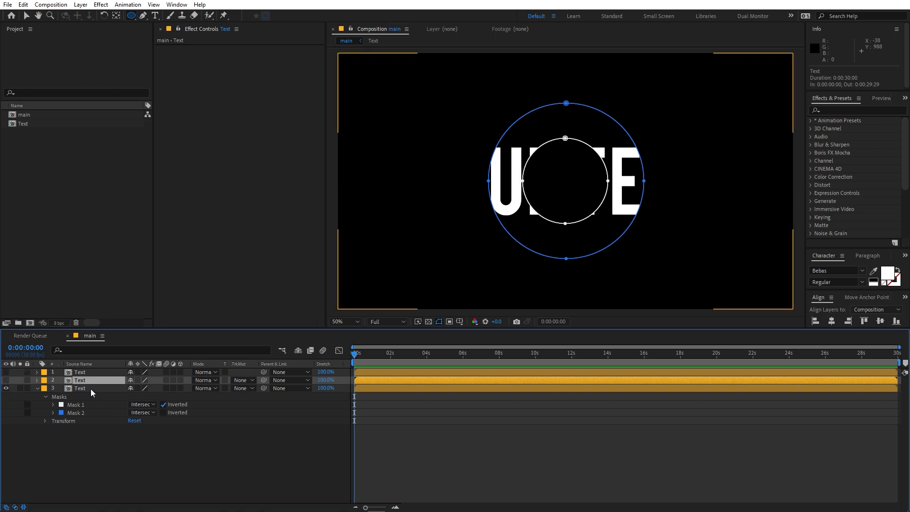
pyautogui.click(92, 391)
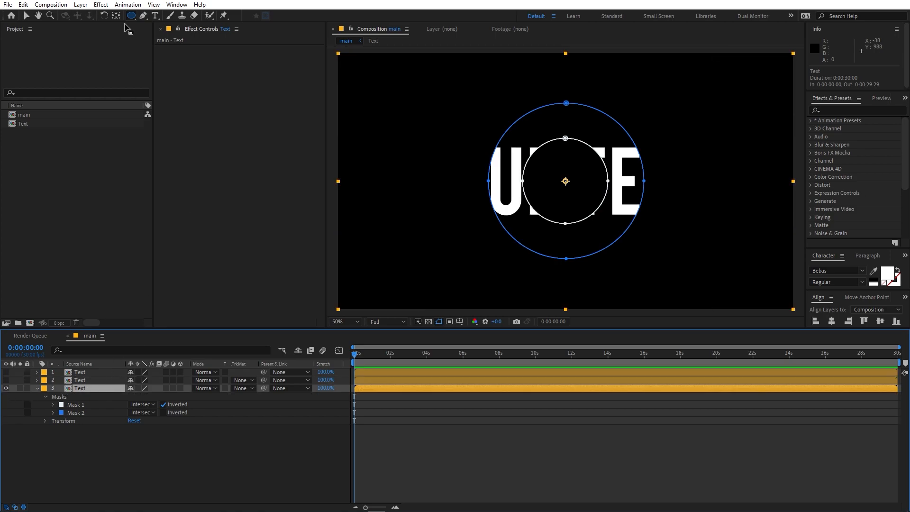
# Step: Free-transform Mask 1 and scale it up beyond Mask 2
pyautogui.click(144, 16)
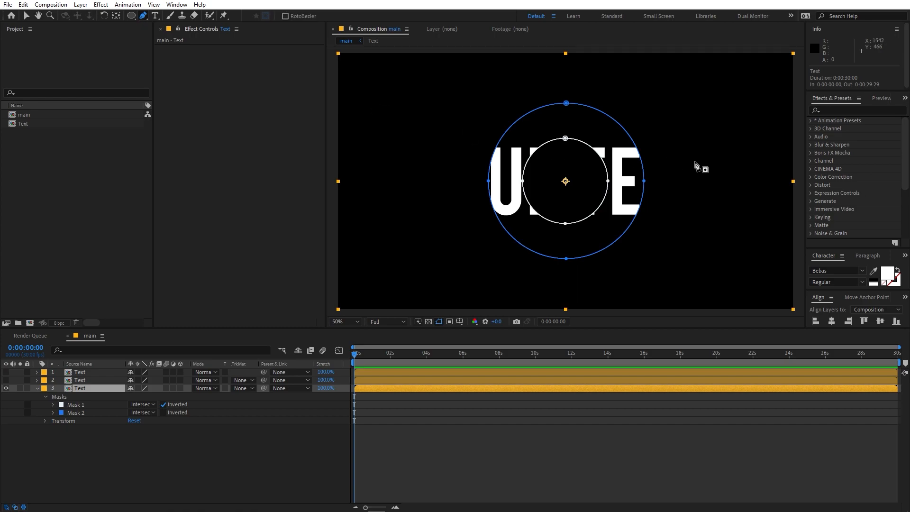
pyautogui.click(566, 138)
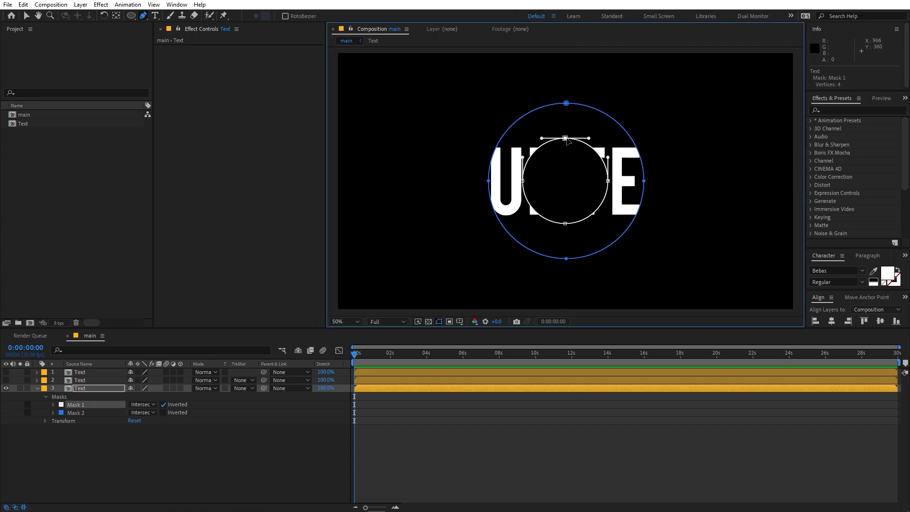
pyautogui.keyDown('shift'); pyautogui.click(523, 181); pyautogui.keyUp('shift')
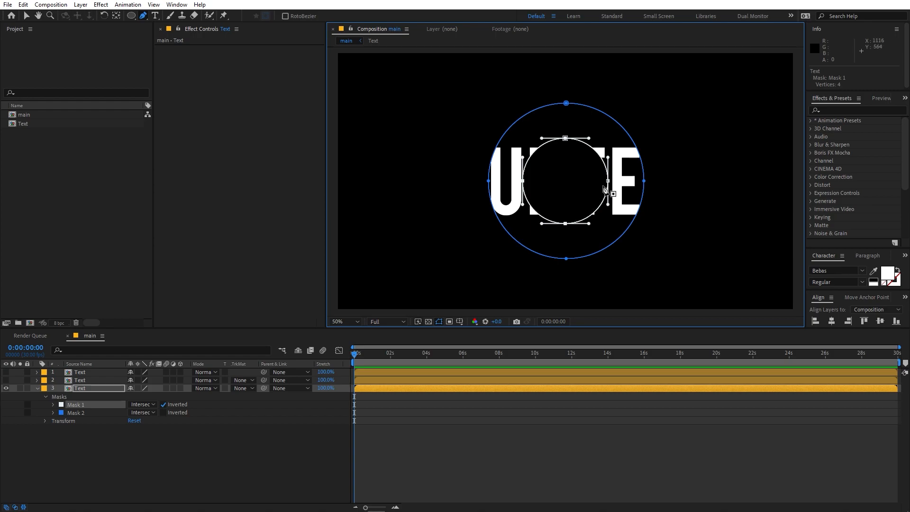
pyautogui.hotkey('ctrl', 't')
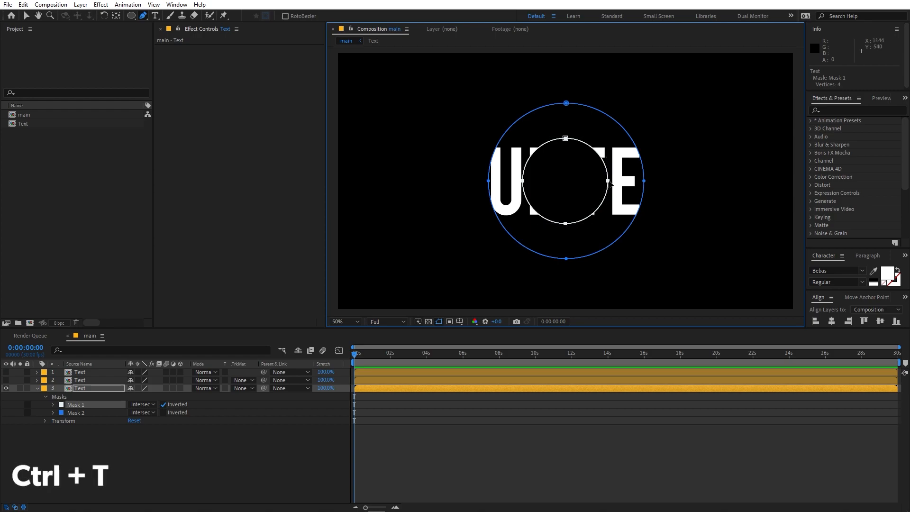
pyautogui.hotkey('ctrl', 't')
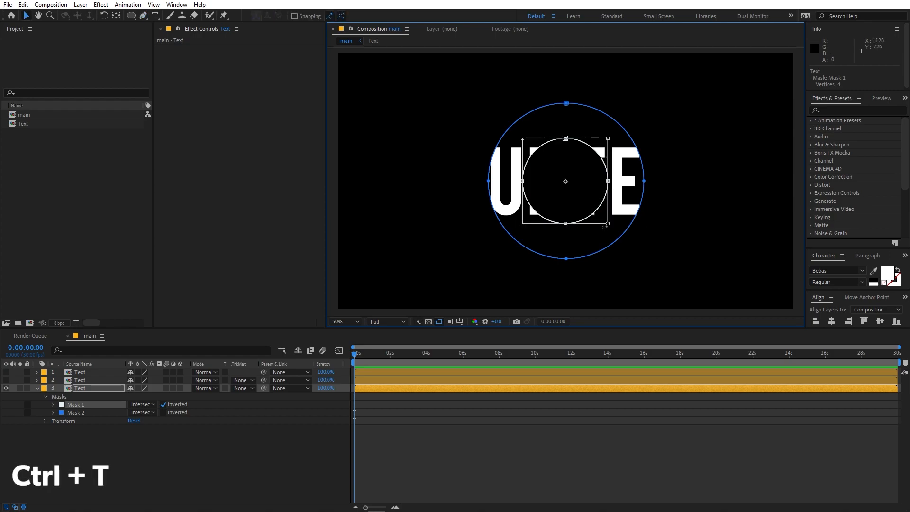
pyautogui.moveTo(608, 224); pyautogui.dragTo(703, 307)
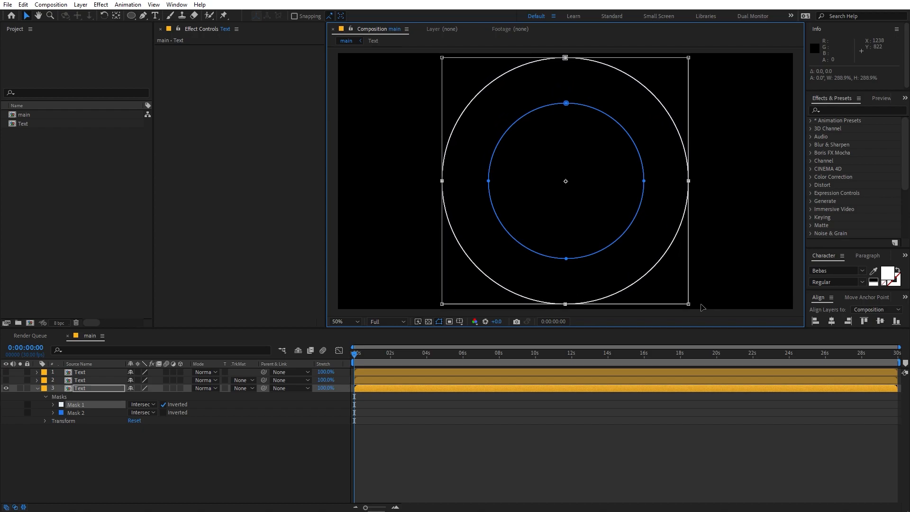
# Step: Invert Mask 2 instead of Mask 1 so the letters O and X show as a ring
pyautogui.click(164, 405)
pyautogui.click(164, 412)
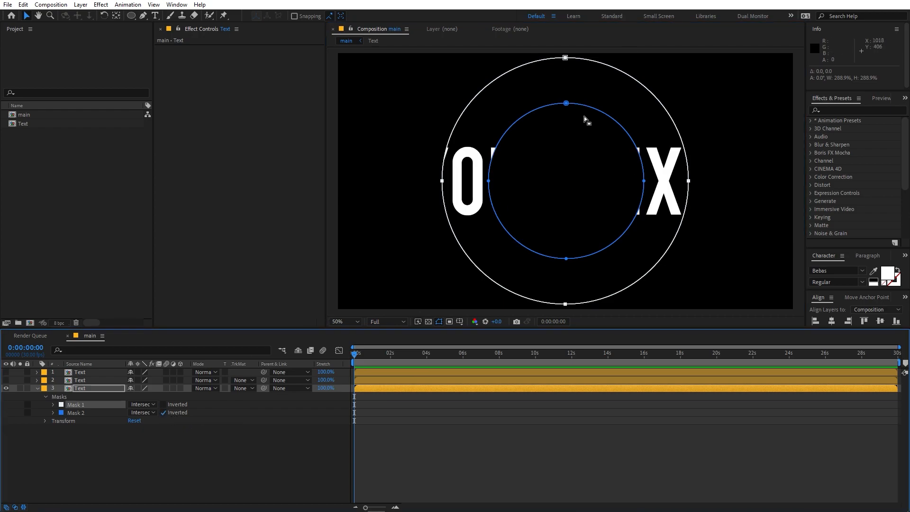
pyautogui.click(76, 389)
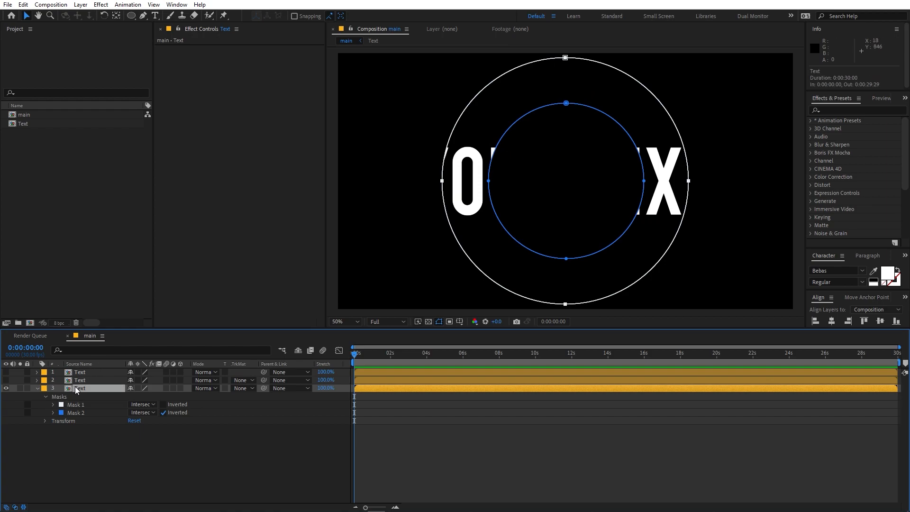
# Step: Duplicate the third Text layer, hide the original, and select the new copy
pyautogui.hotkey('ctrl', 'd')
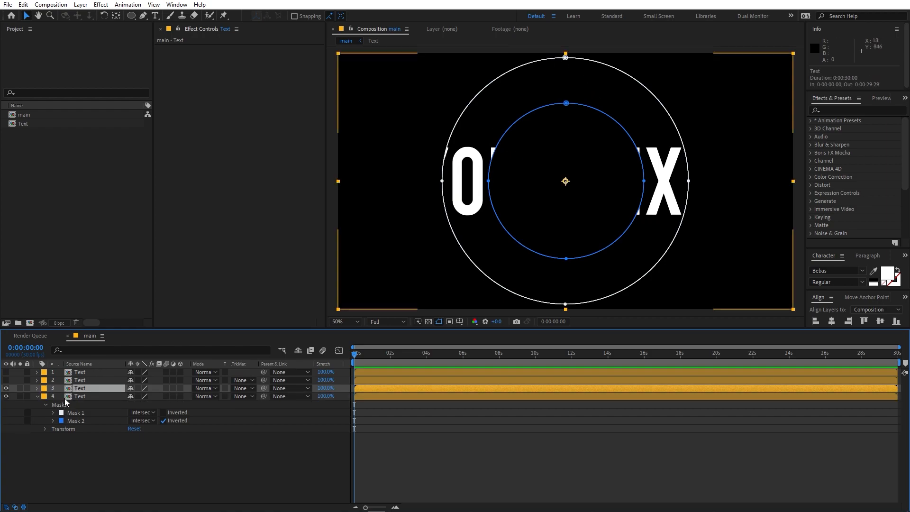
pyautogui.click(7, 389)
pyautogui.hotkey('ctrl', 'Down')
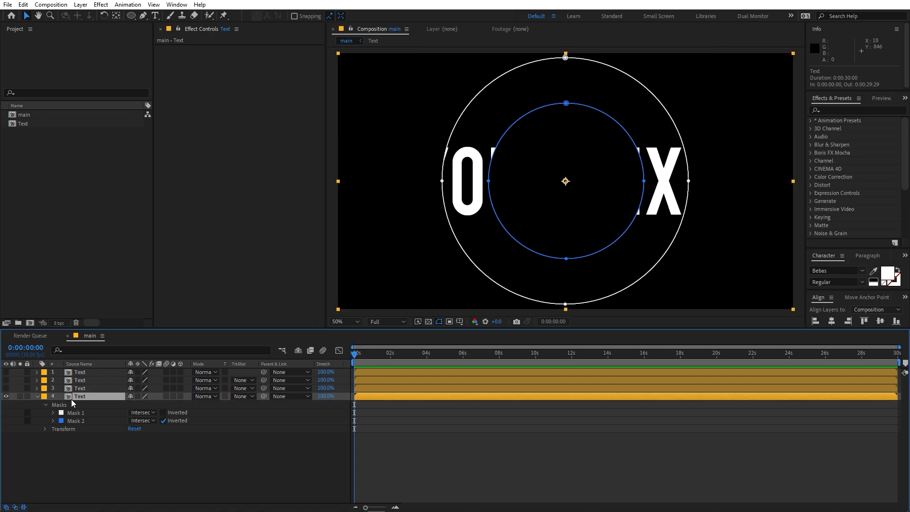
# Step: Scale Mask 2 up with free transform and turn off its inversion for a wider ring
pyautogui.click(566, 104)
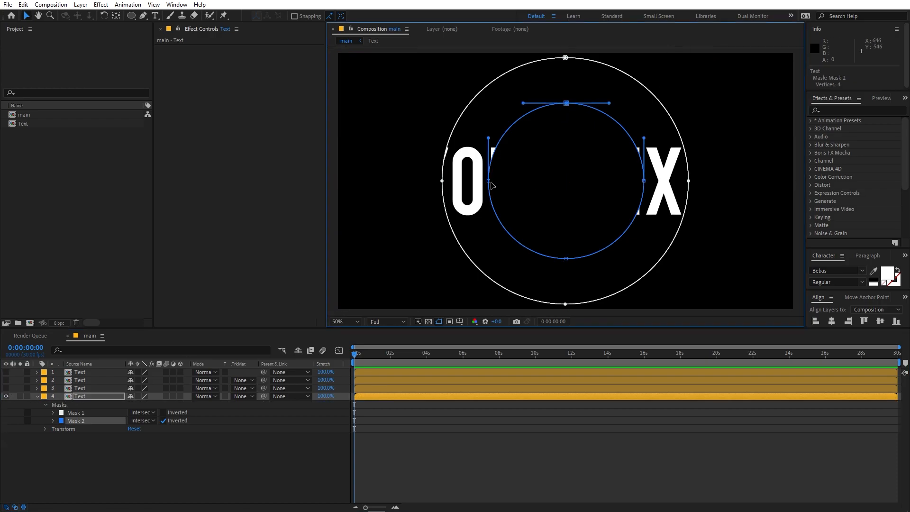
pyautogui.keyDown('shift'); pyautogui.click(489, 181); pyautogui.keyUp('shift')
pyautogui.keyDown('shift'); pyautogui.click(567, 259); pyautogui.keyUp('shift')
pyautogui.click(645, 183)
pyautogui.doubleClick(645, 183)
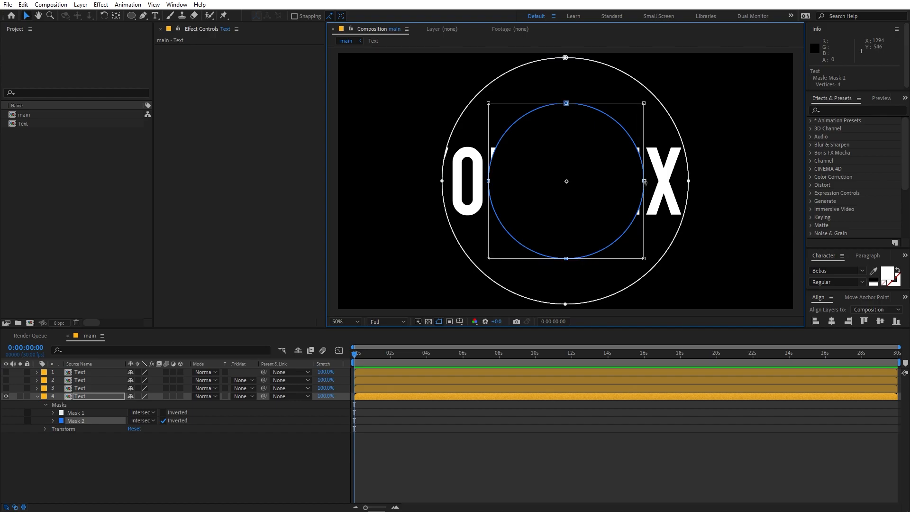
pyautogui.press(',')
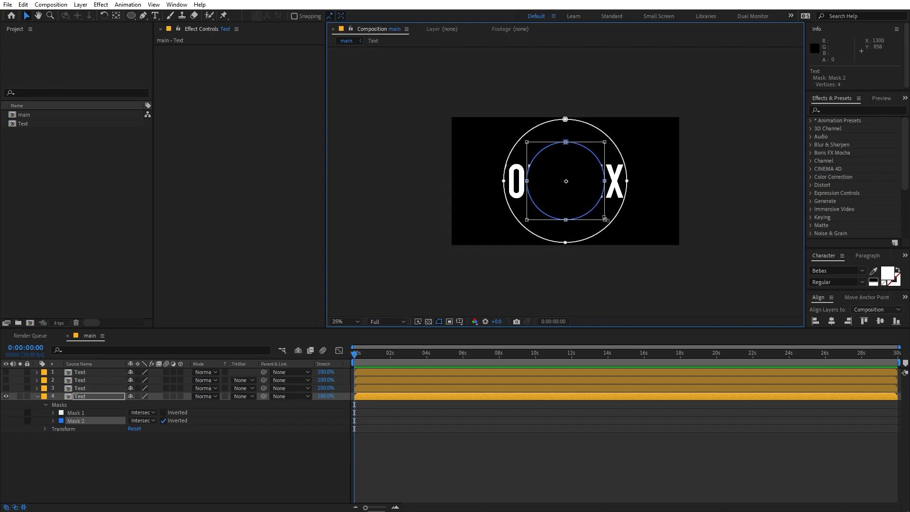
pyautogui.moveTo(605, 219); pyautogui.dragTo(684, 274)
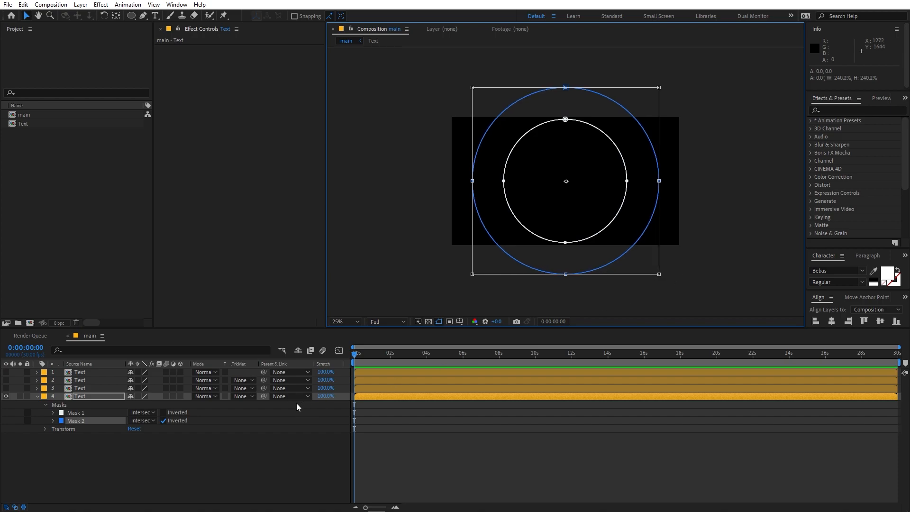
pyautogui.click(164, 421)
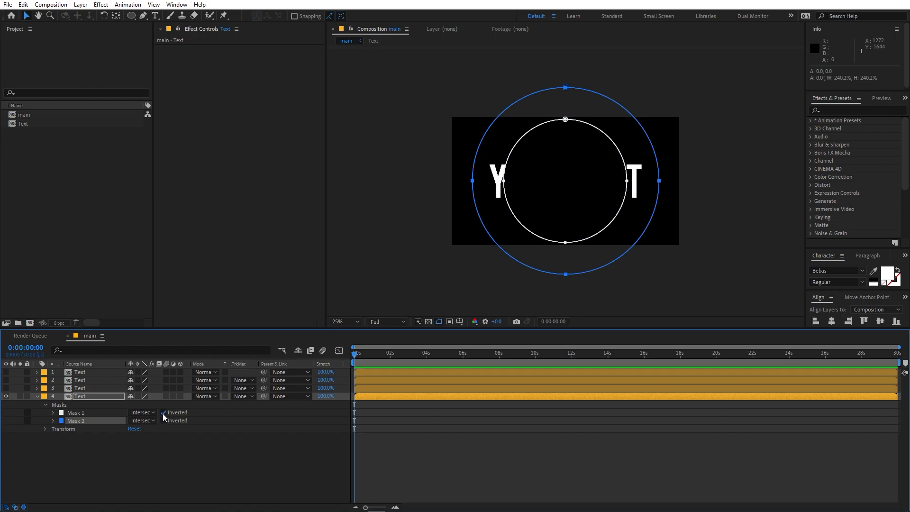
# Step: Duplicate the fourth layer into a fifth and make all five Text layers visible
pyautogui.click(91, 397)
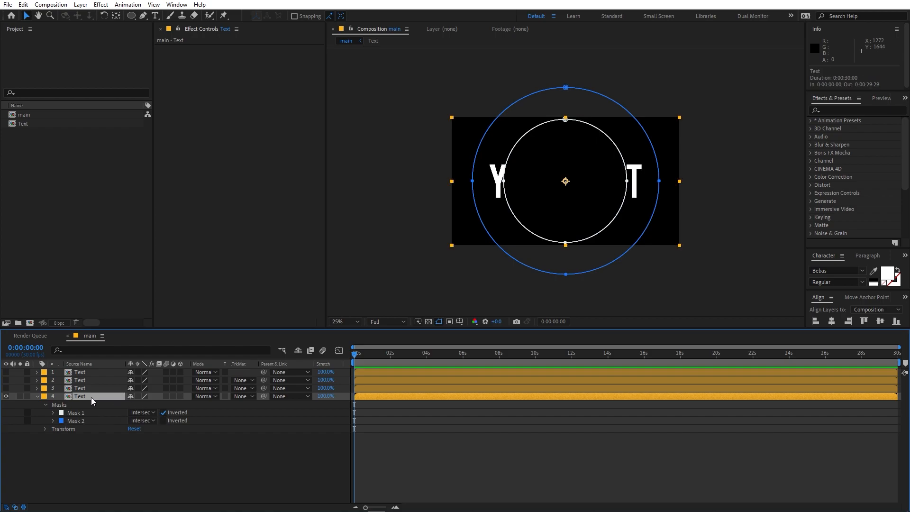
pyautogui.hotkey('ctrl', 'd')
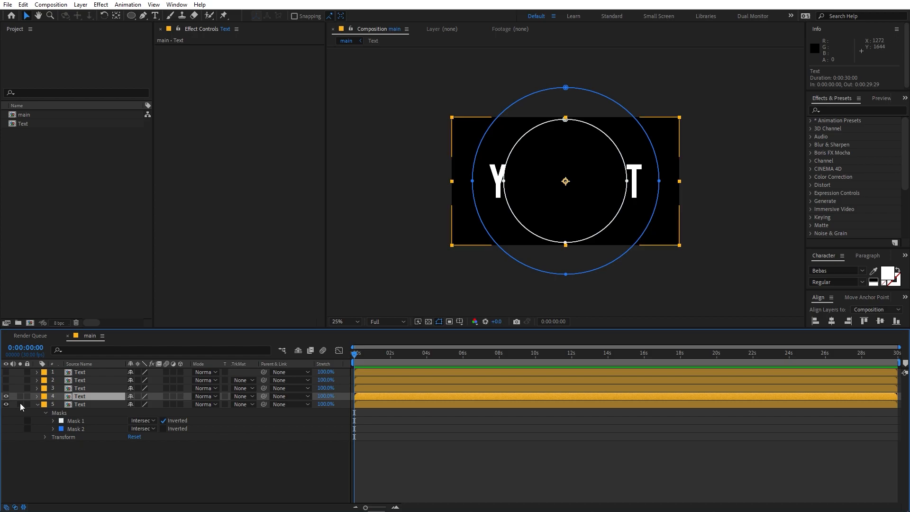
pyautogui.click(82, 406)
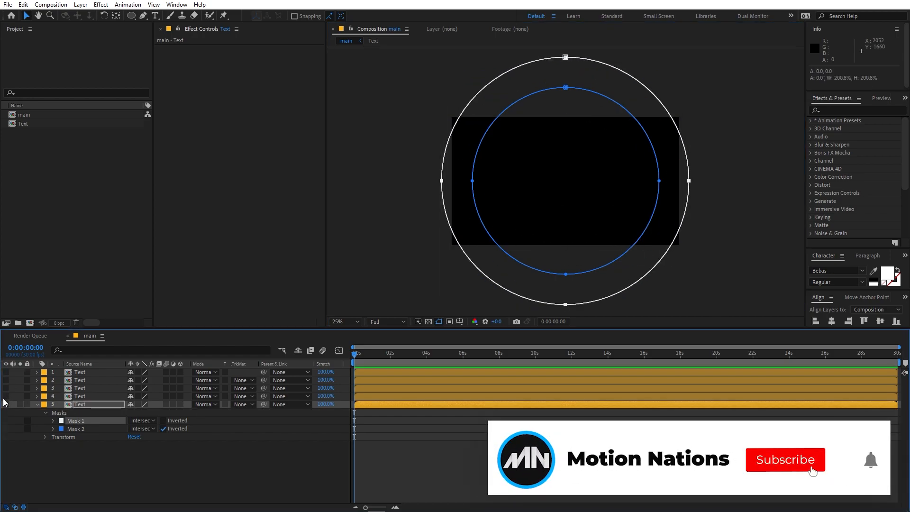
pyautogui.moveTo(6, 405); pyautogui.dragTo(5, 373)
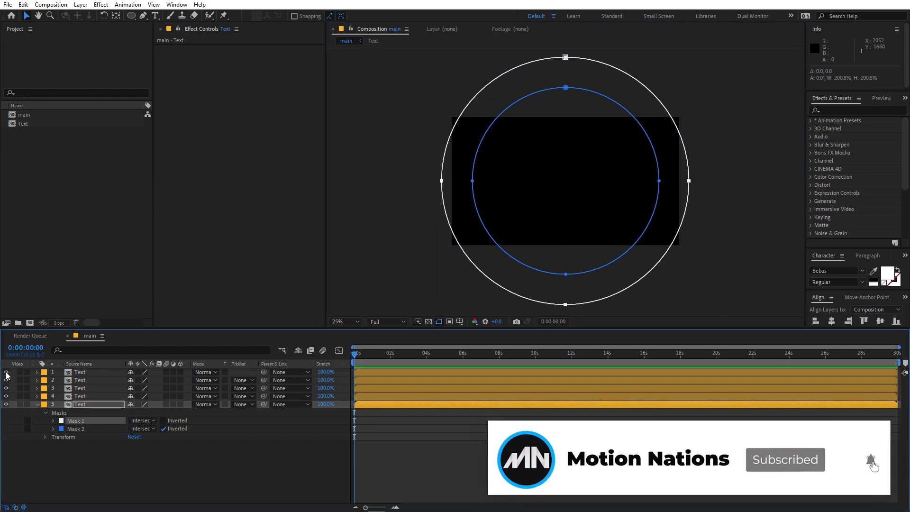
pyautogui.scroll(2, 690, 185)
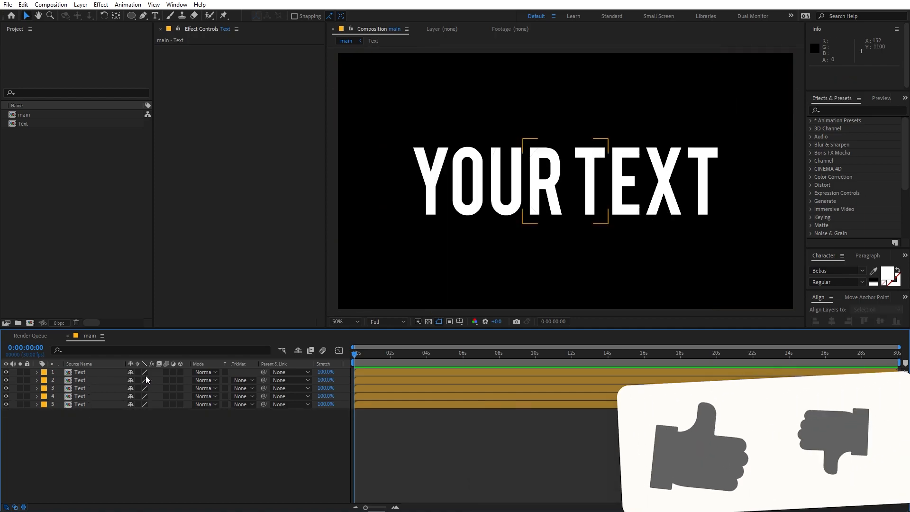
# Step: Turn on 3D, Collapse Transformations and Motion Blur for all five Text layers
pyautogui.moveTo(181, 372); pyautogui.dragTo(180, 403)
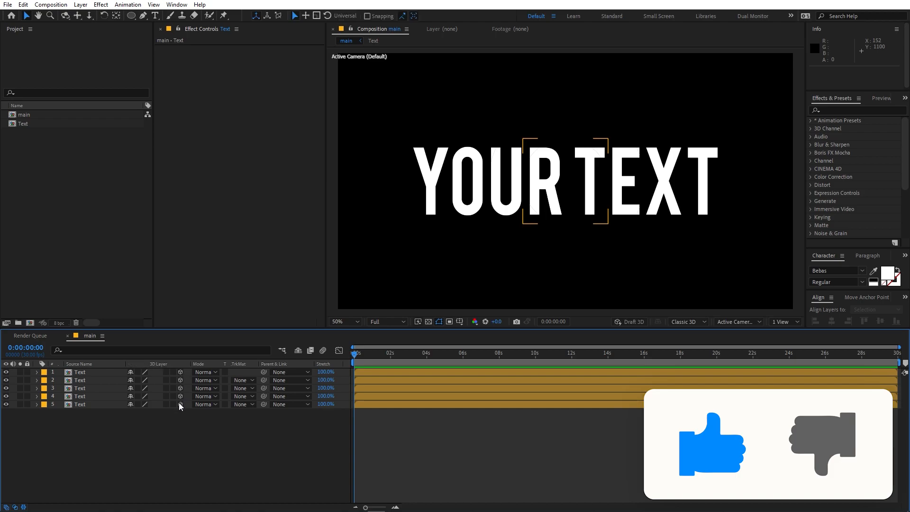
pyautogui.moveTo(138, 371); pyautogui.dragTo(140, 409)
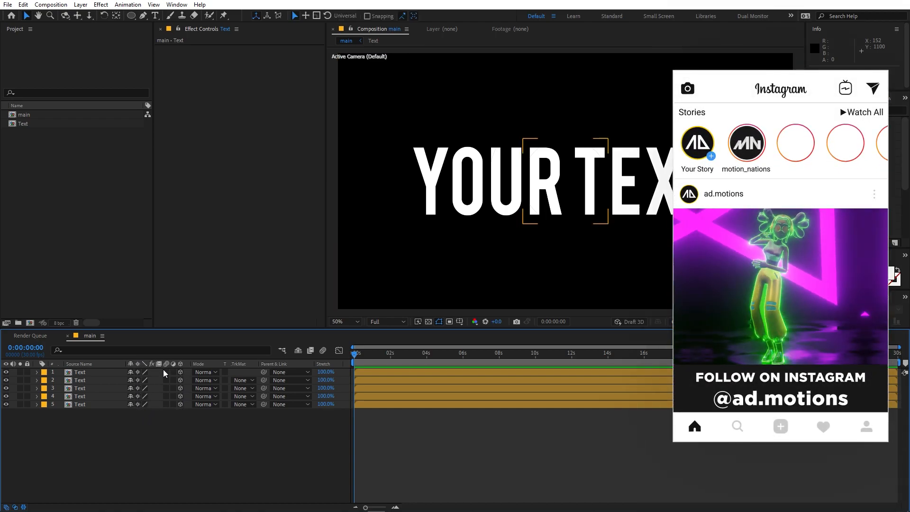
pyautogui.moveTo(166, 373); pyautogui.dragTo(169, 407)
# Step: Inside the Text precomp, enable Motion Blur and 3D on the YOUR TEXT layer, then return to main
pyautogui.doubleClick(80, 372)
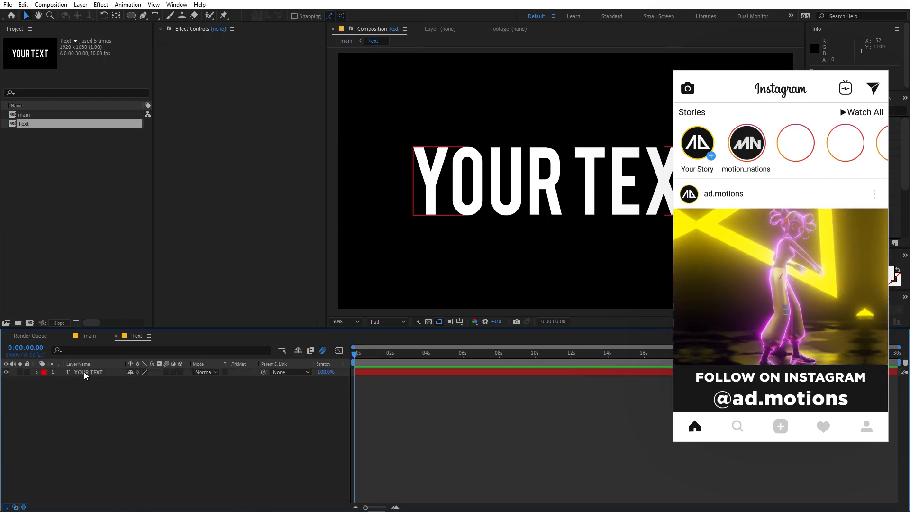
pyautogui.click(84, 372)
pyautogui.click(166, 372)
pyautogui.click(180, 372)
pyautogui.click(91, 337)
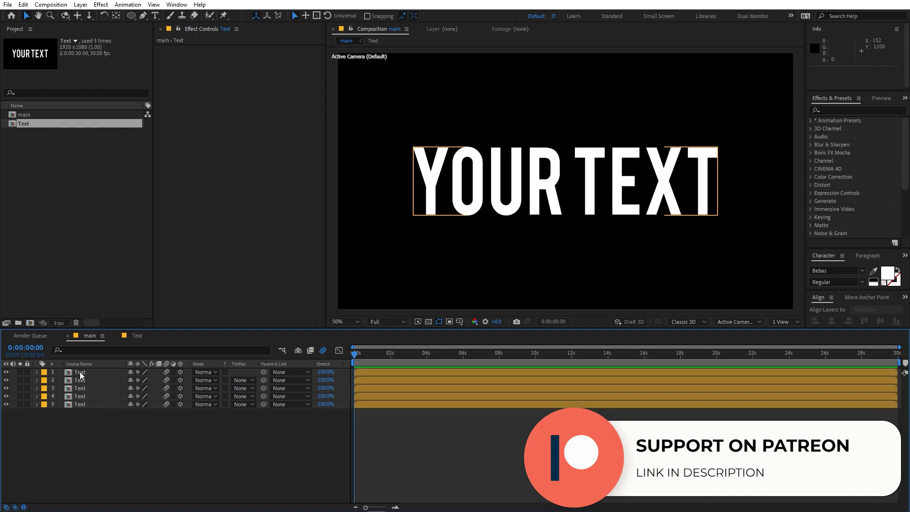
# Step: Pre-compose each of the five Text layers separately into Text Comp 1 through Text Comp 5
pyautogui.click(81, 373)
pyautogui.rightClick(80, 375)
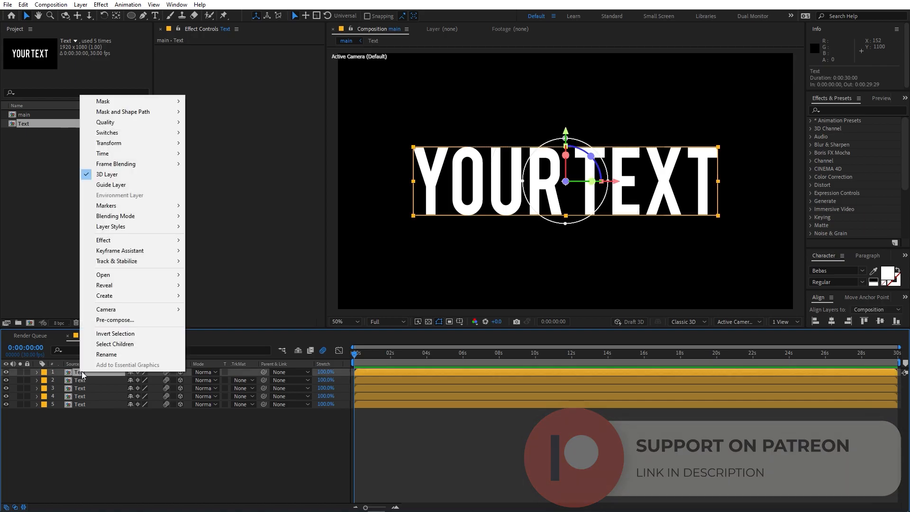
pyautogui.click(130, 322)
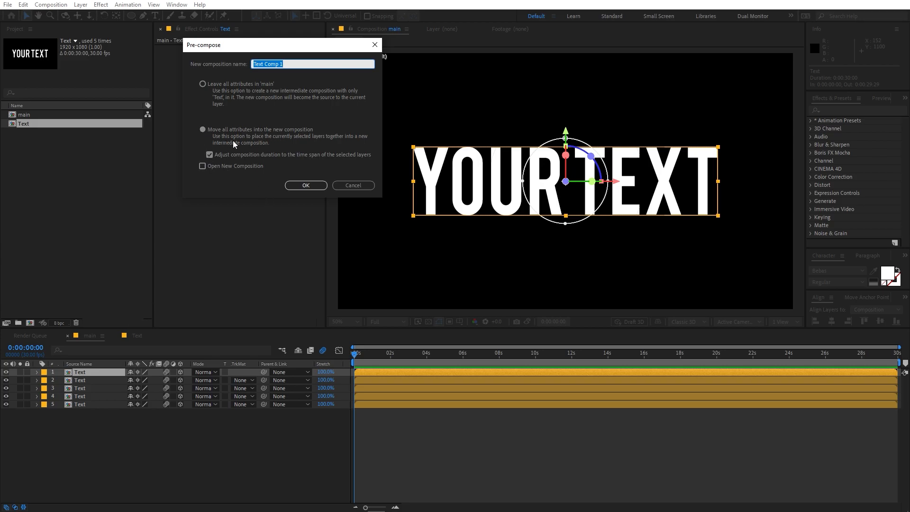
pyautogui.click(299, 188)
pyautogui.rightClick(79, 382)
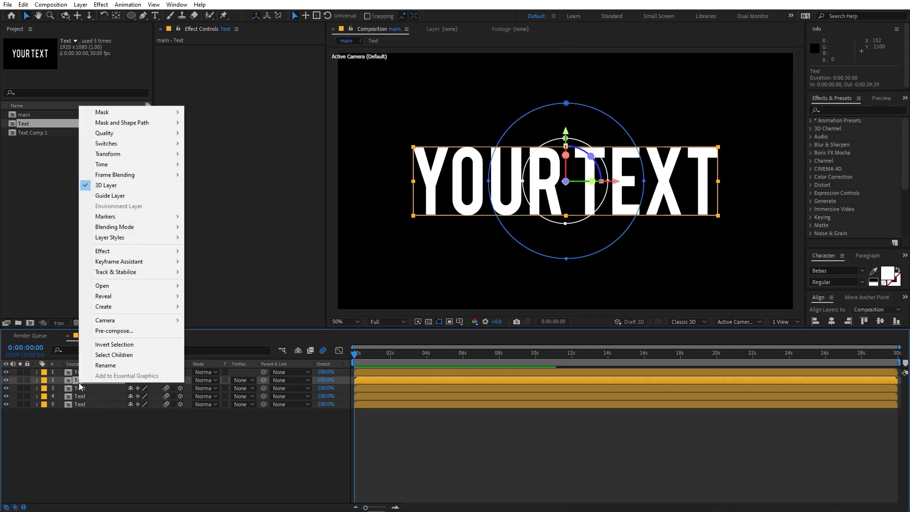
pyautogui.click(113, 331)
pyautogui.press('Return')
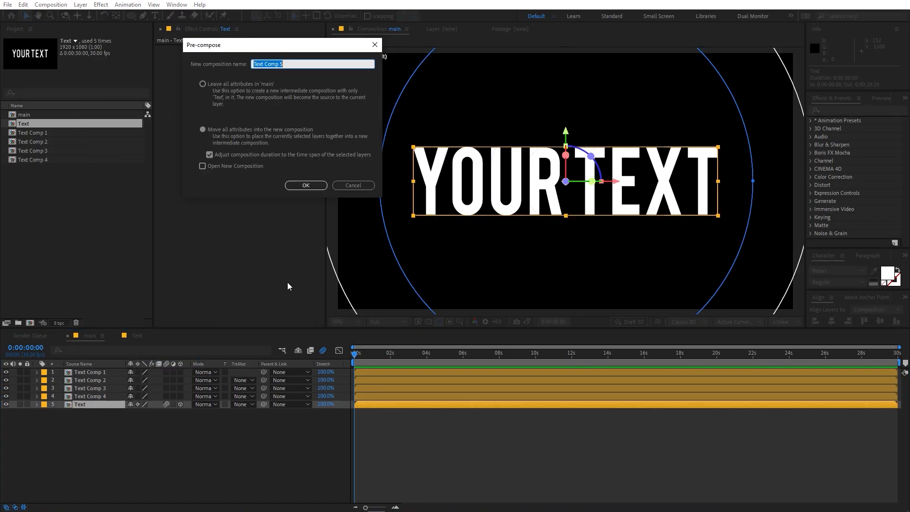
pyautogui.press('Return')
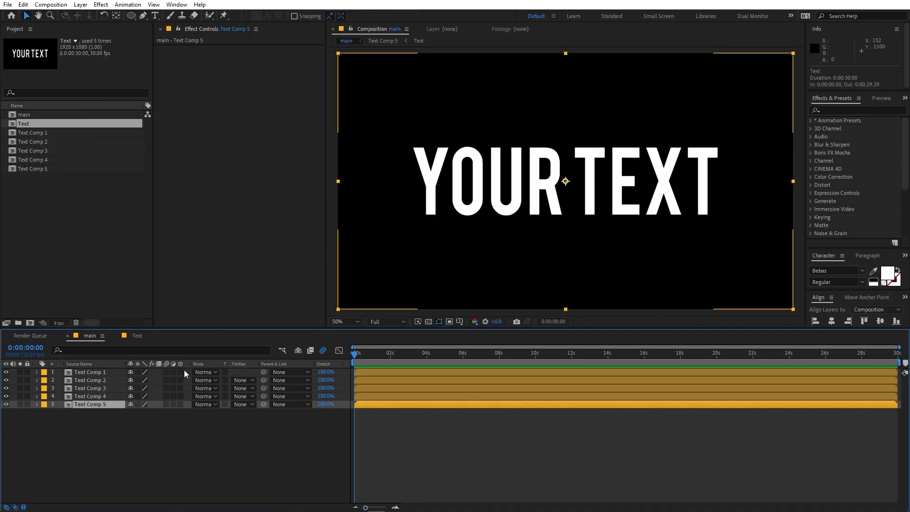
# Step: Make all five Text Comp layers 3D with collapsed transformations, then deselect
pyautogui.moveTo(180, 372); pyautogui.dragTo(178, 409)
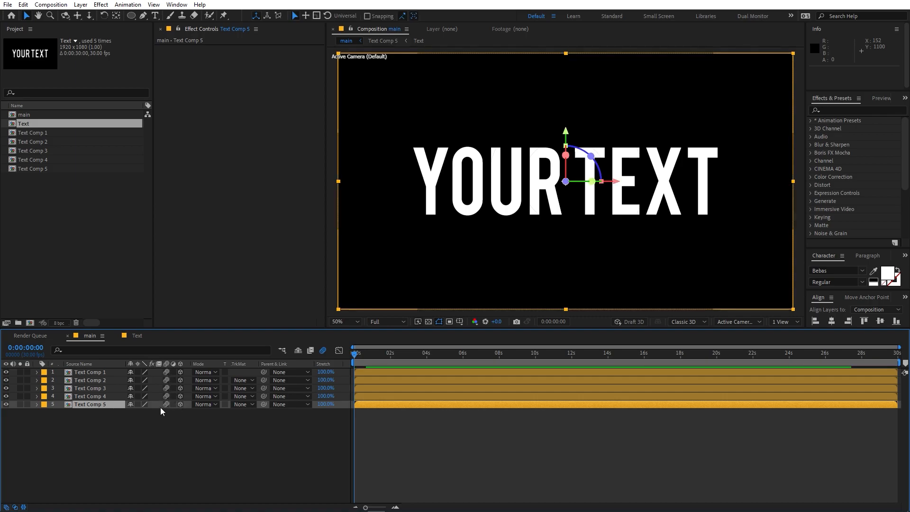
pyautogui.moveTo(137, 372); pyautogui.dragTo(138, 413)
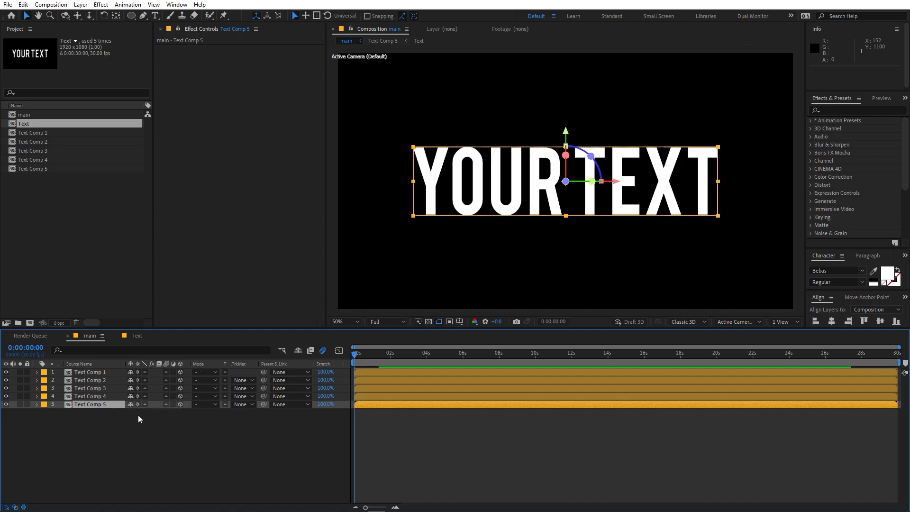
pyautogui.click(146, 431)
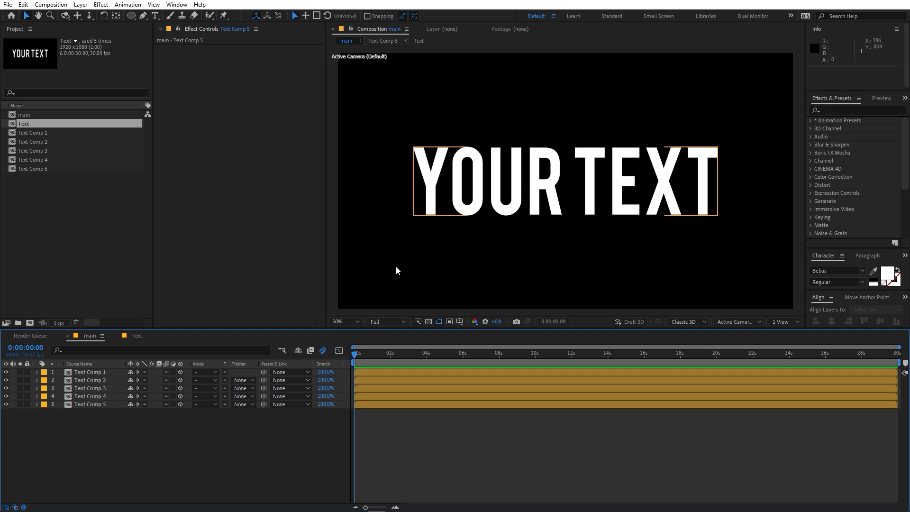
# Step: Create a full-size solid layer and apply the Gradient Ramp effect to it
pyautogui.rightClick(148, 453)
pyautogui.moveTo(258, 339)
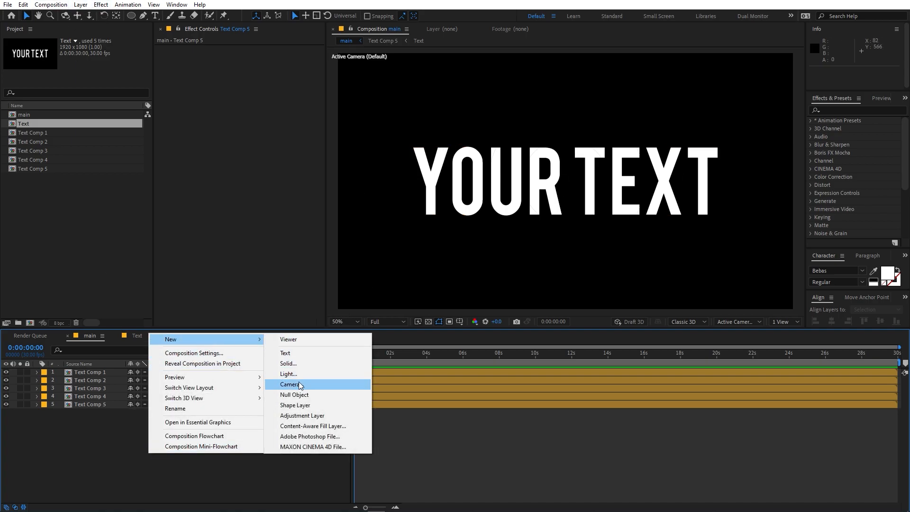
pyautogui.click(301, 362)
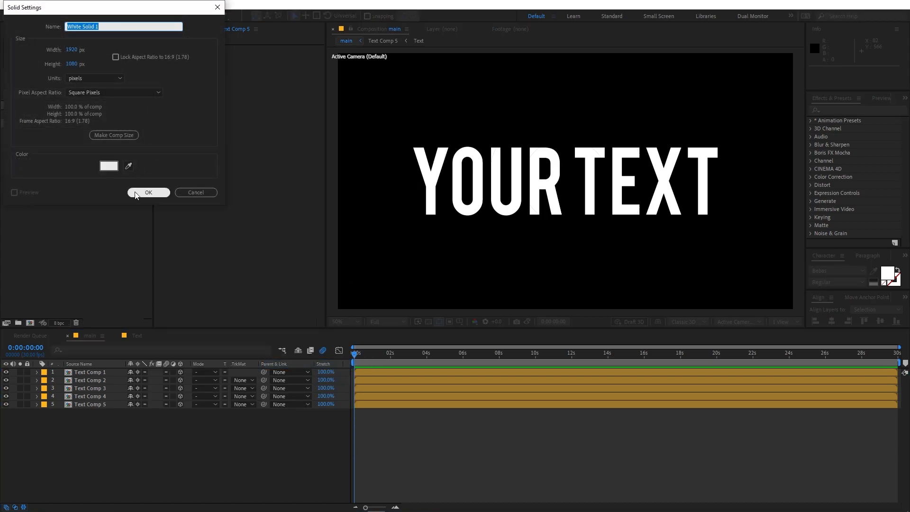
pyautogui.click(146, 193)
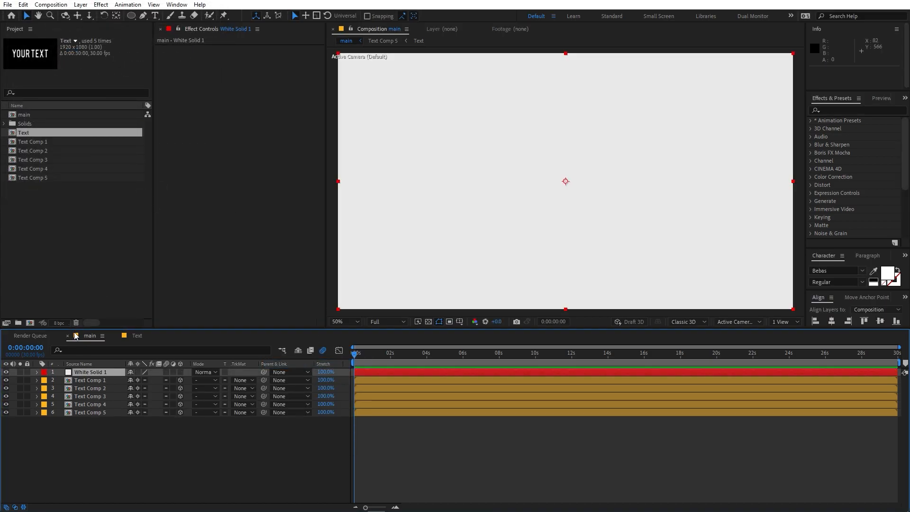
pyautogui.click(842, 109)
pyautogui.write('gr')
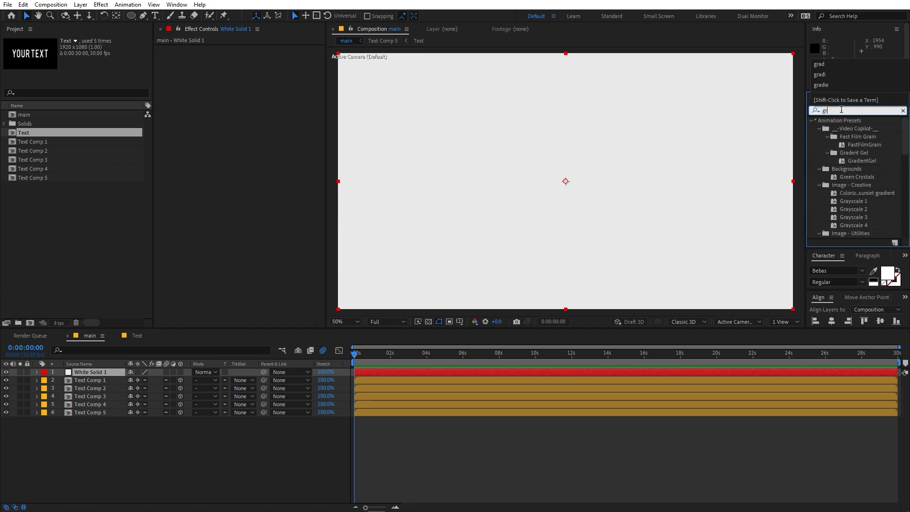
pyautogui.write('ad')
pyautogui.moveTo(858, 210); pyautogui.dragTo(103, 377)
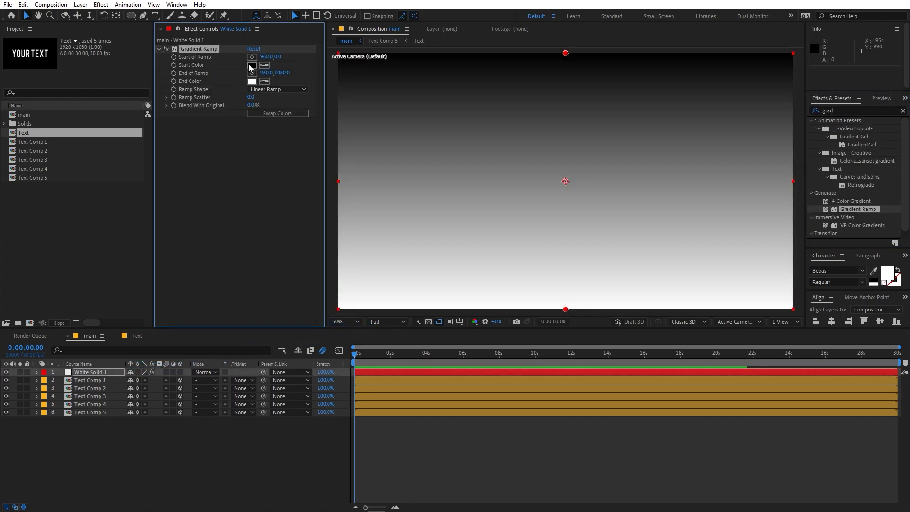
# Step: Colour the gradient dark blue to near-black navy and move the solid below all Text Comps
pyautogui.click(252, 65)
pyautogui.moveTo(178, 302); pyautogui.dragTo(223, 263)
pyautogui.moveTo(205, 317)
pyautogui.mouseDown()
pyautogui.moveTo(195, 310)
pyautogui.moveTo(208, 327)
pyautogui.mouseUp()
pyautogui.click(298, 216)
pyautogui.click(265, 81)
pyautogui.click(252, 66)
pyautogui.click(252, 81)
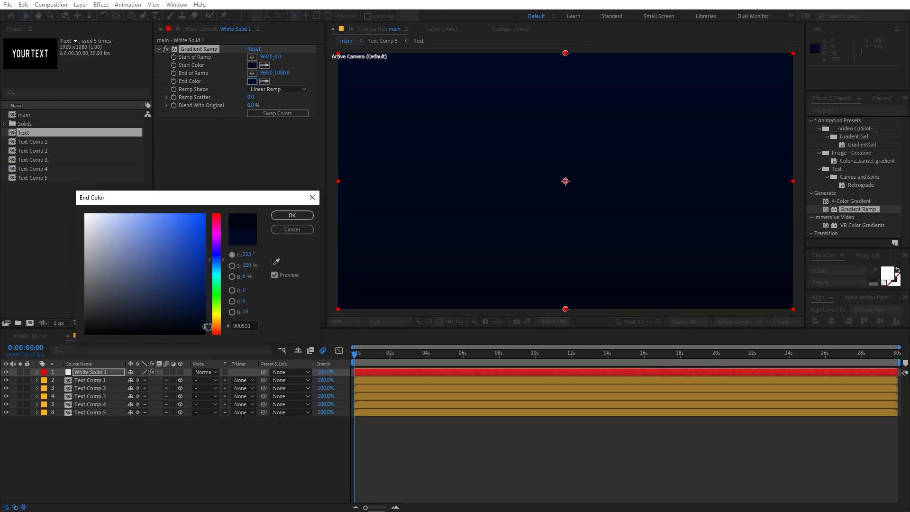
pyautogui.click(293, 215)
pyautogui.moveTo(29, 133); pyautogui.dragTo(78, 424)
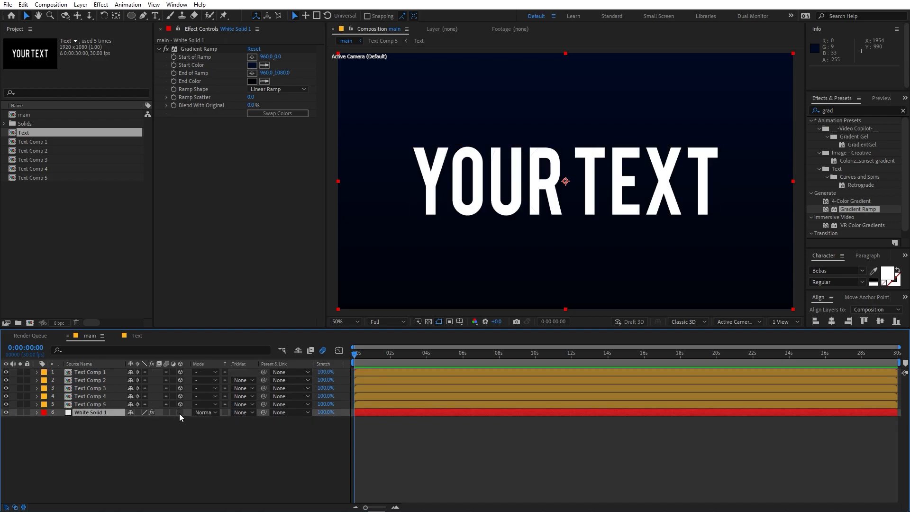
pyautogui.click(182, 448)
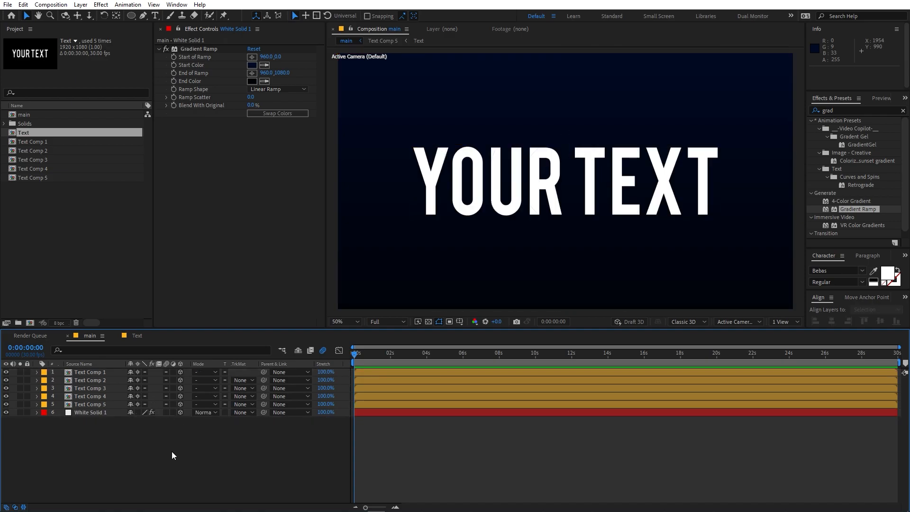
# Step: Add a new camera, Camera 1, to the main composition
pyautogui.rightClick(161, 454)
pyautogui.moveTo(221, 339)
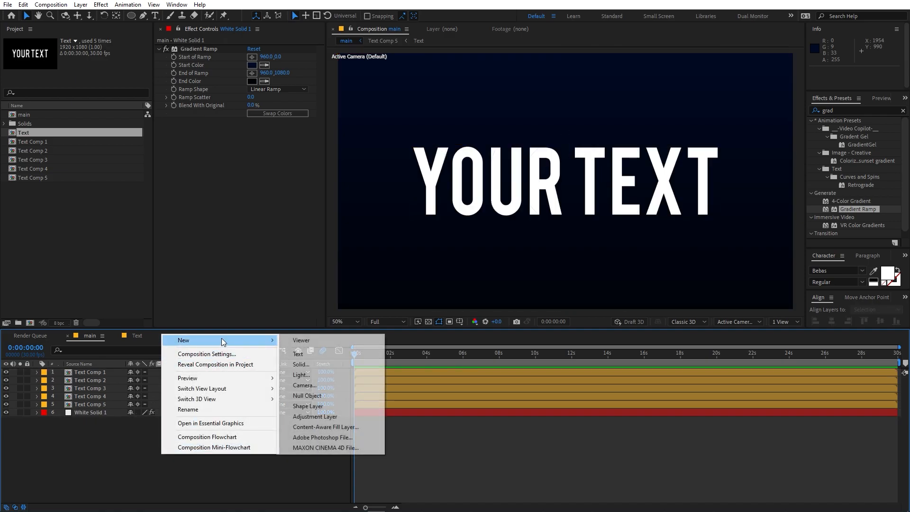
pyautogui.click(317, 386)
pyautogui.click(279, 232)
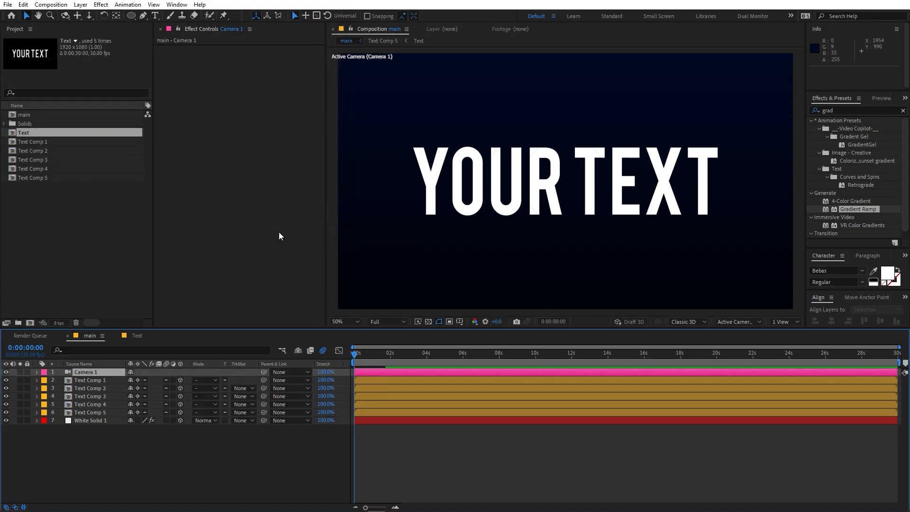
# Step: Switch the viewer to Top view and pan until the camera is visible
pyautogui.click(736, 321)
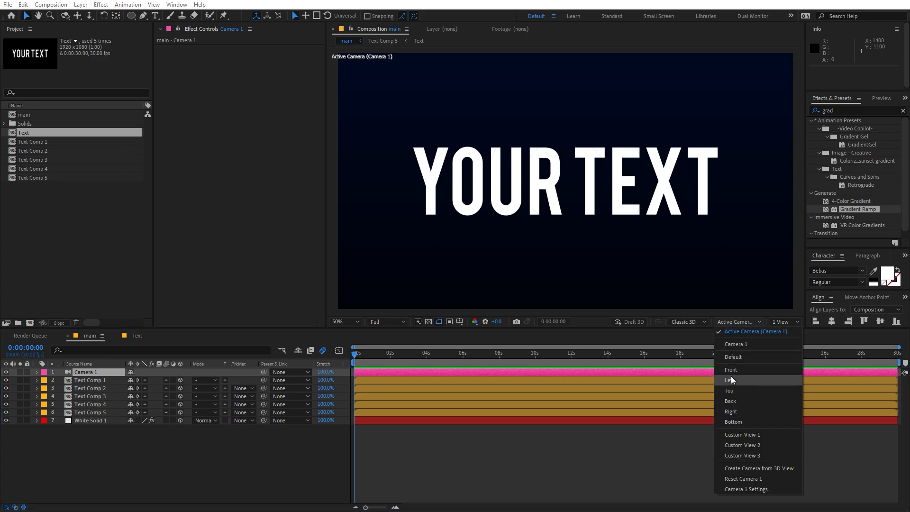
pyautogui.click(731, 388)
pyautogui.scroll(-5, 603, 204)
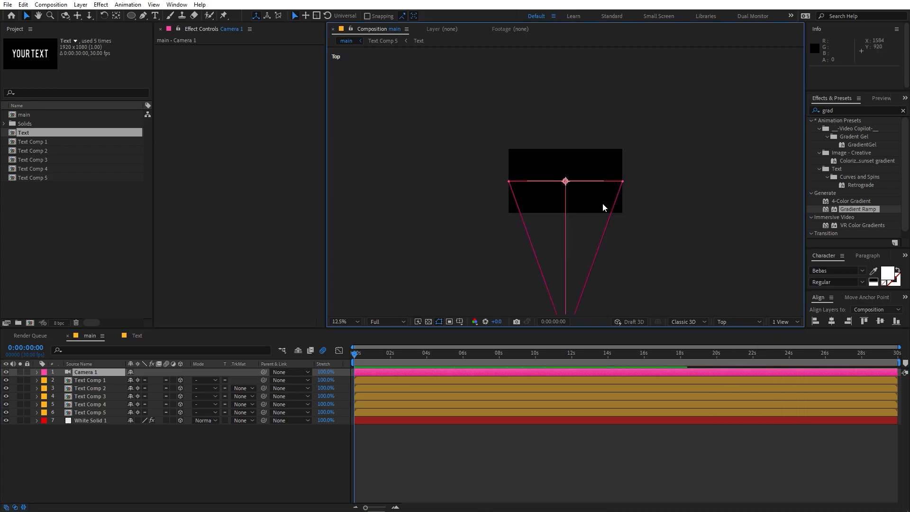
pyautogui.scroll(2, 603, 204)
pyautogui.press('space')
pyautogui.moveTo(695, 251); pyautogui.dragTo(677, 160)
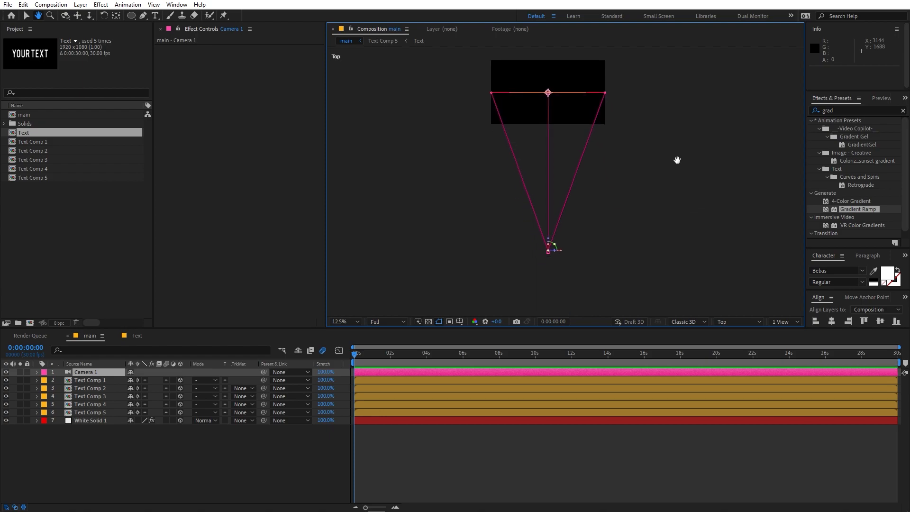
pyautogui.click(96, 380)
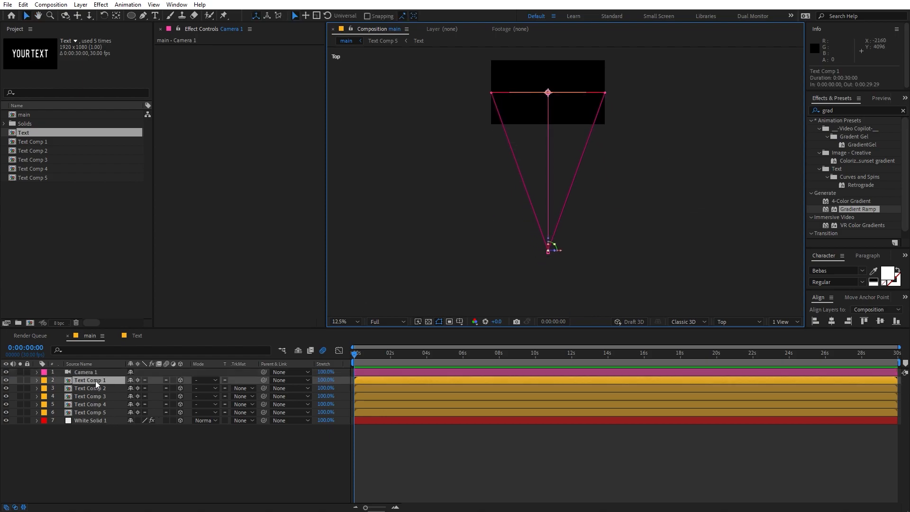
# Step: Add Position and Z Rotation keyframes to all five Text Comp layers
pyautogui.keyDown('shift'); pyautogui.click(84, 413); pyautogui.keyUp('shift')
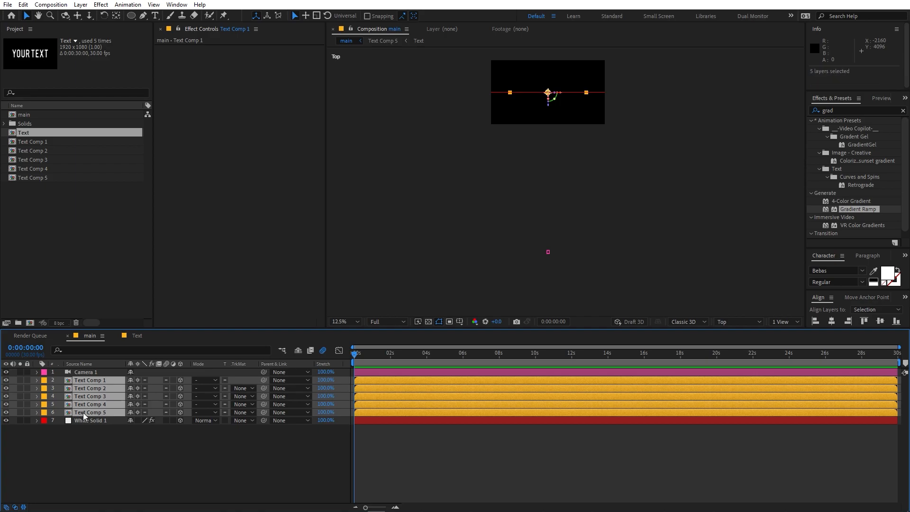
pyautogui.press('p')
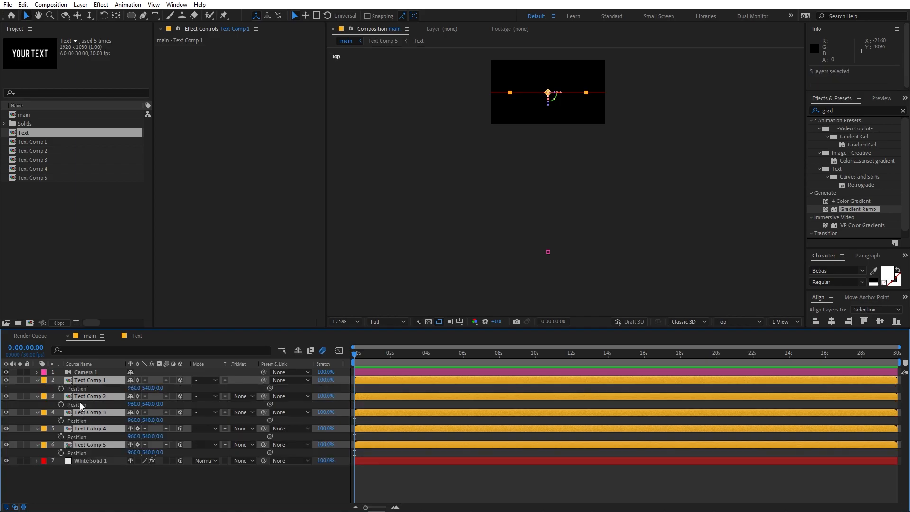
pyautogui.click(60, 389)
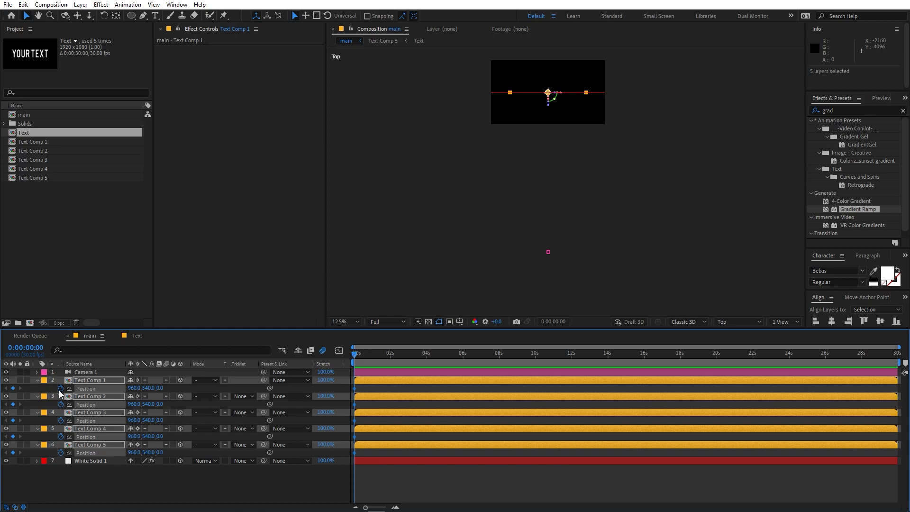
pyautogui.press('r')
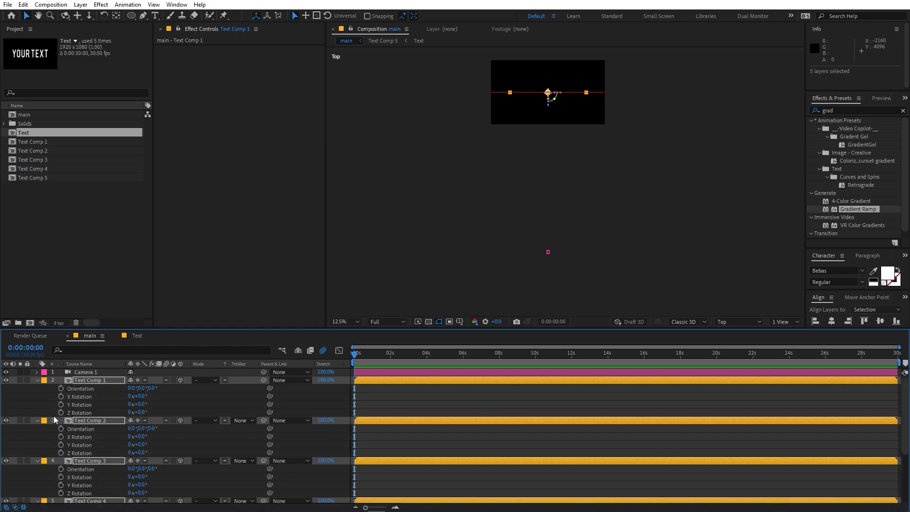
pyautogui.click(60, 412)
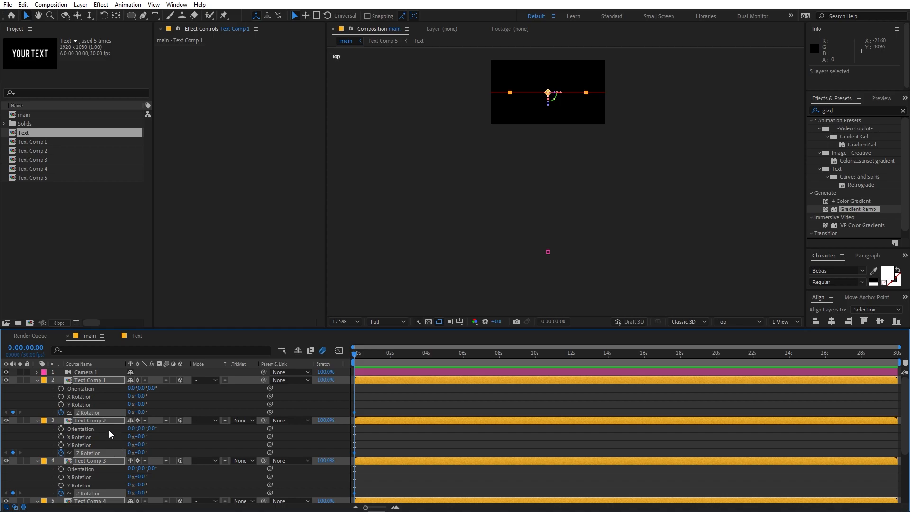
pyautogui.press('u')
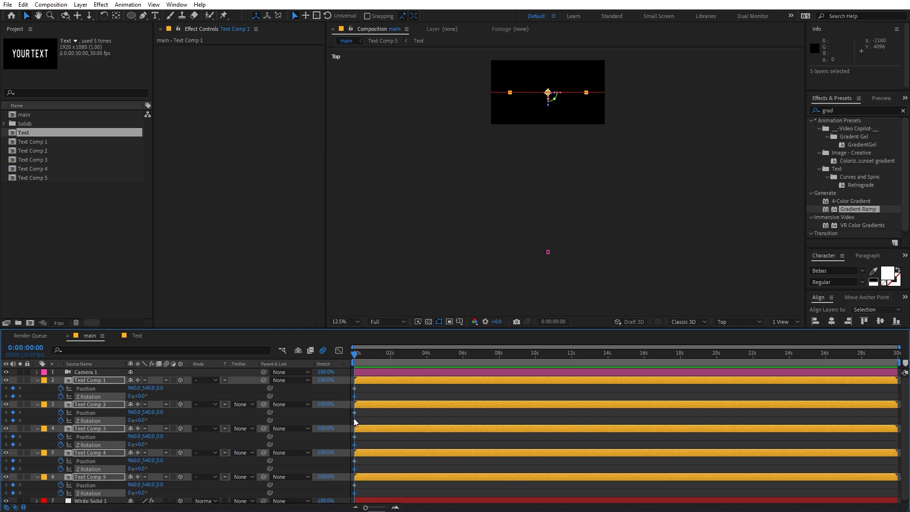
# Step: Make the starting keyframes begin at Z -2968 with -90° Z Rotation, settling by 2 seconds
pyautogui.scroll(-1, 365, 429)
pyautogui.moveTo(363, 387); pyautogui.dragTo(393, 497)
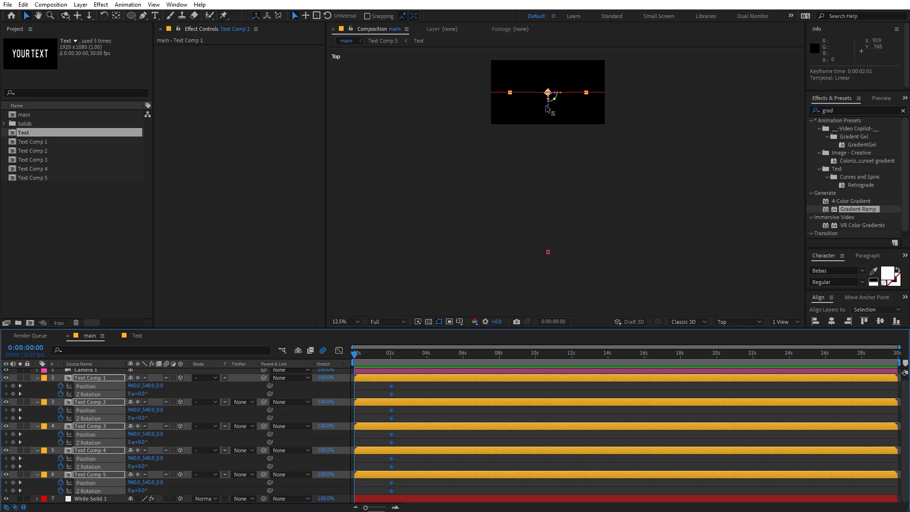
pyautogui.moveTo(549, 107); pyautogui.dragTo(540, 154)
pyautogui.scroll(1, 565, 261)
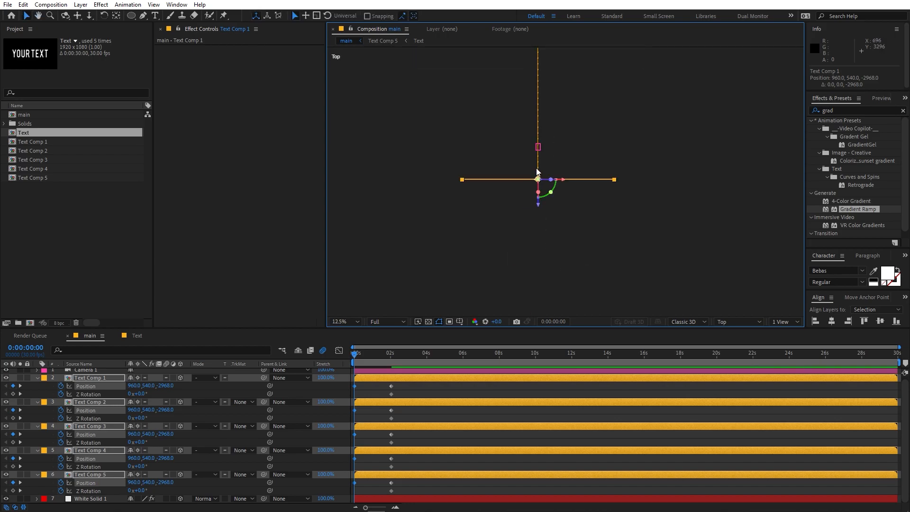
pyautogui.moveTo(354, 355); pyautogui.dragTo(335, 365)
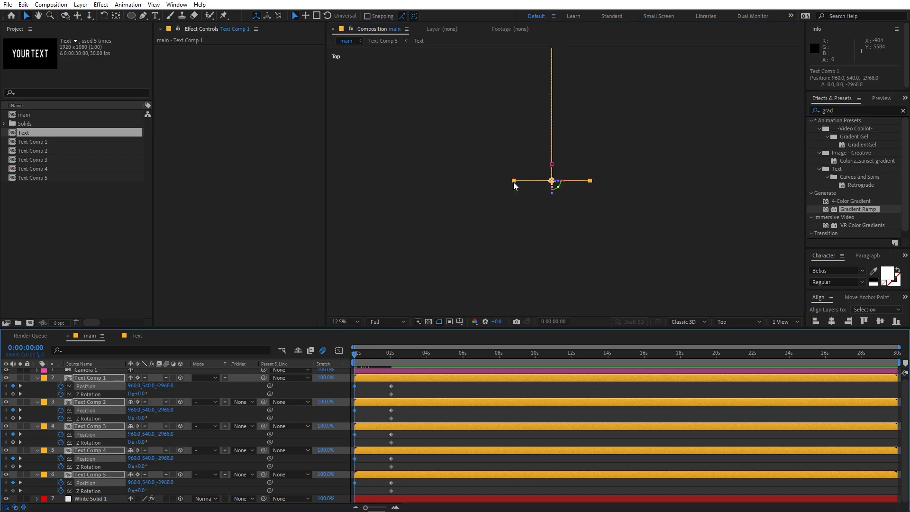
pyautogui.scroll(-1, 595, 138)
pyautogui.press('h')
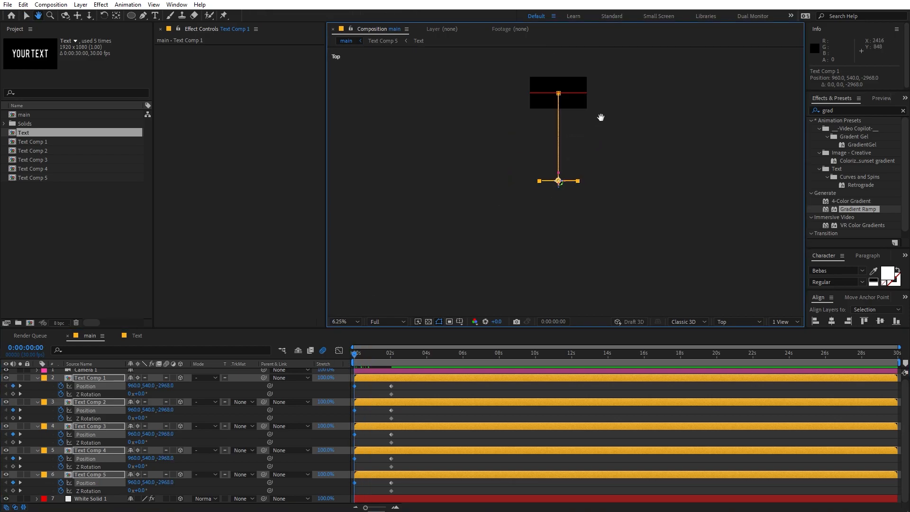
pyautogui.moveTo(594, 101); pyautogui.dragTo(600, 129)
pyautogui.press('v')
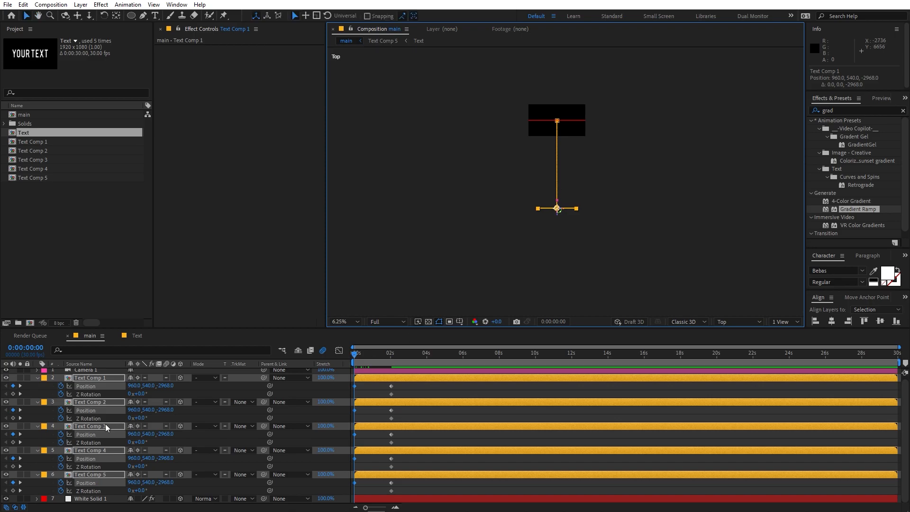
pyautogui.click(140, 394)
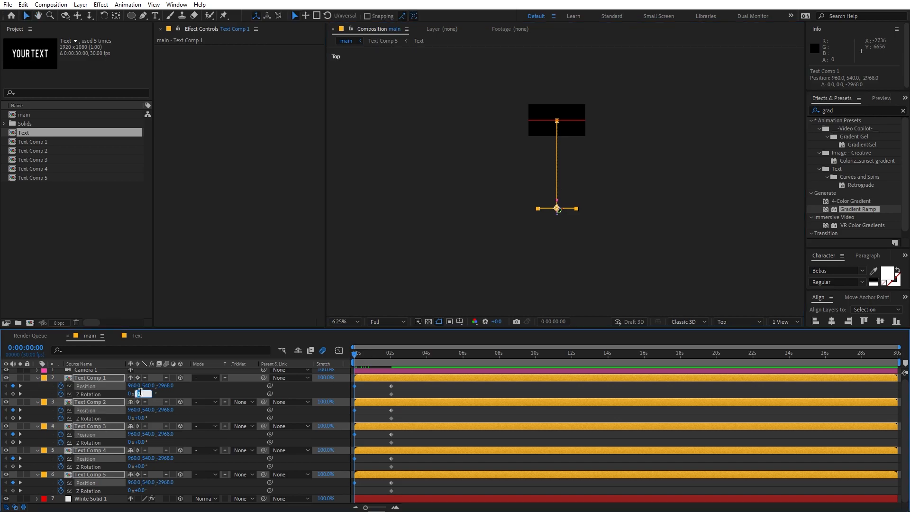
pyautogui.press('Return')
pyautogui.press('space')
# Step: Switch the viewer to Active Camera, fit the view, and preview the fly-in
pyautogui.click(745, 323)
pyautogui.click(746, 332)
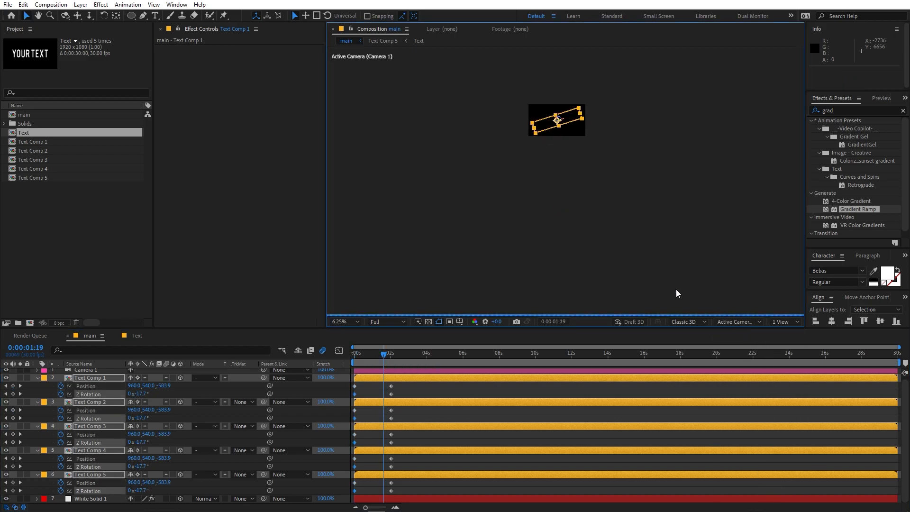
pyautogui.click(349, 321)
pyautogui.click(360, 341)
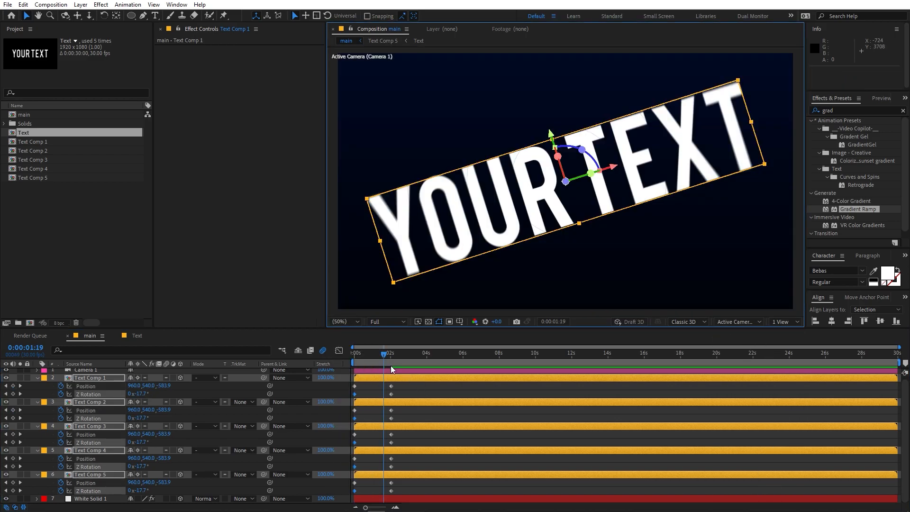
pyautogui.press('space')
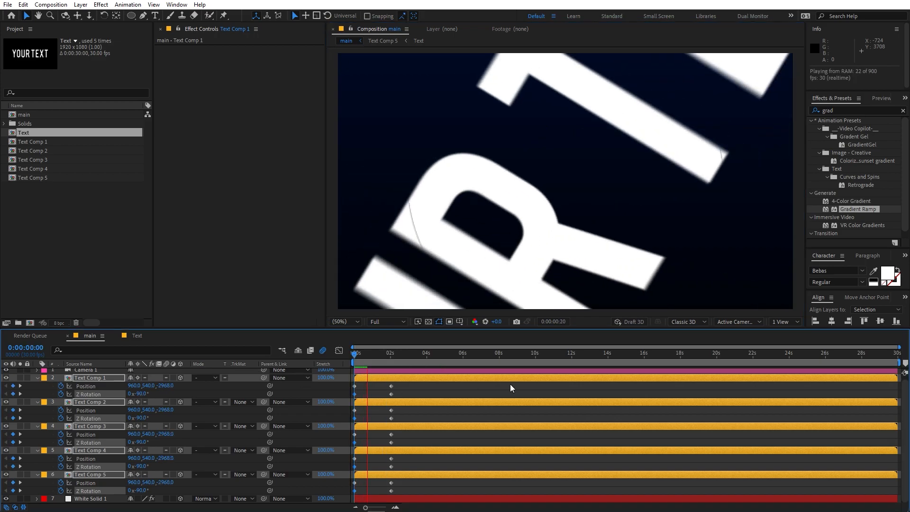
pyautogui.click(381, 359)
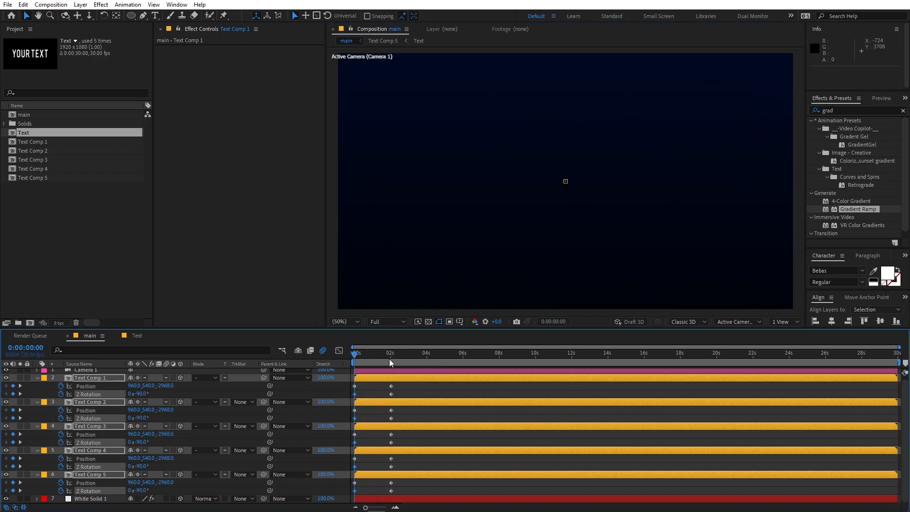
pyautogui.click(391, 359)
pyautogui.moveTo(411, 384); pyautogui.dragTo(337, 500)
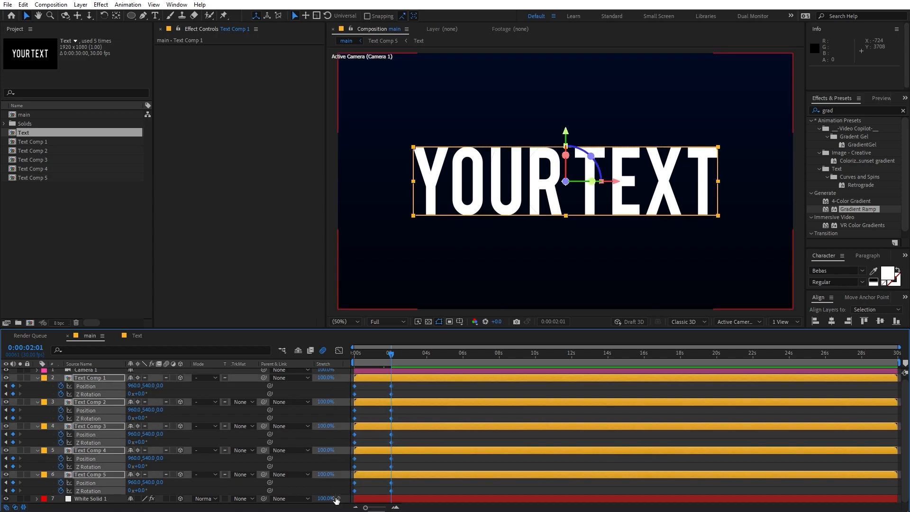
# Step: In the Graph Editor, drag the speed-curve influence handle for a strong ease-out, then preview
pyautogui.click(339, 351)
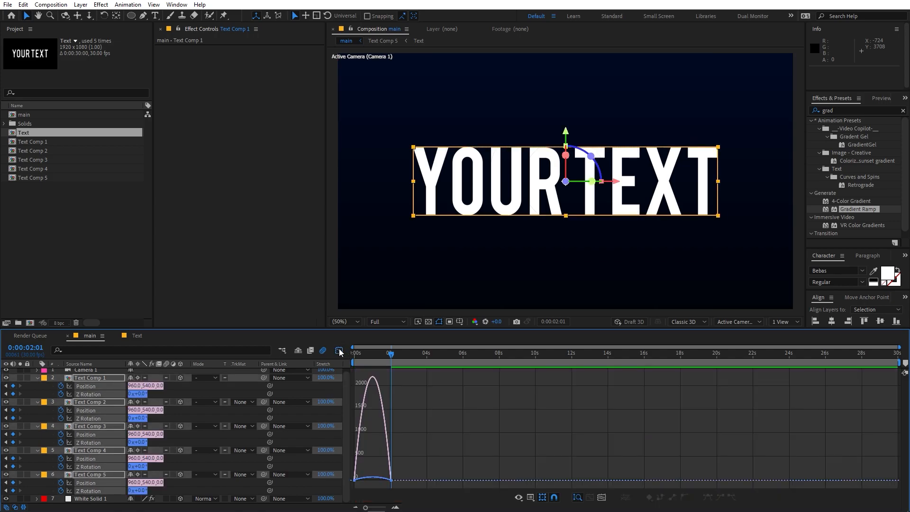
pyautogui.moveTo(355, 417); pyautogui.dragTo(441, 488)
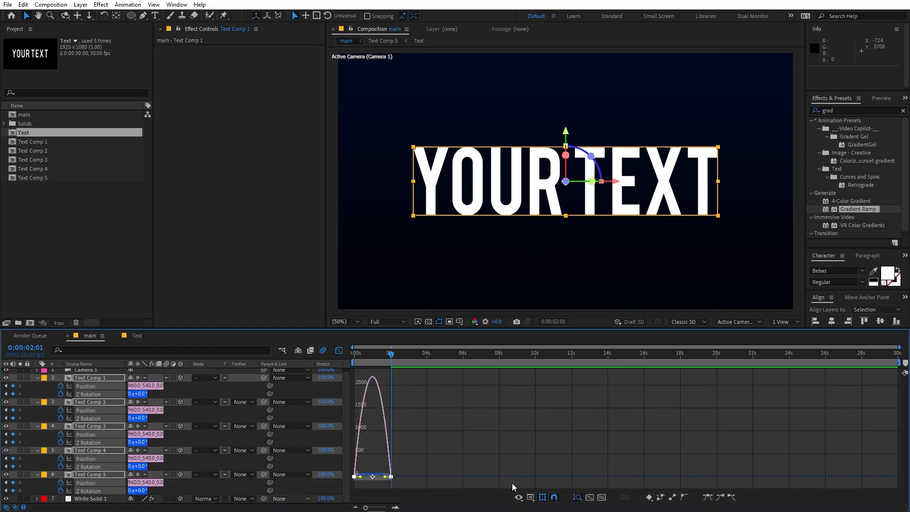
pyautogui.click(589, 497)
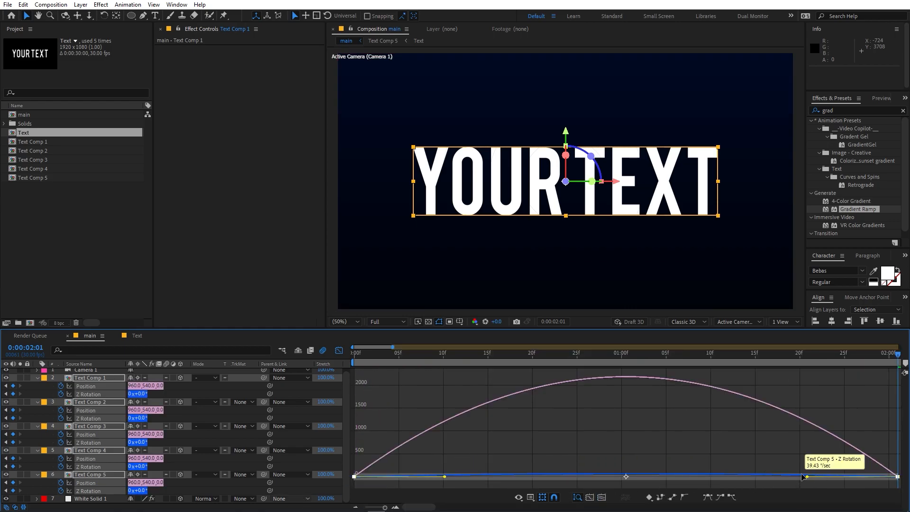
pyautogui.moveTo(766, 479); pyautogui.dragTo(560, 478)
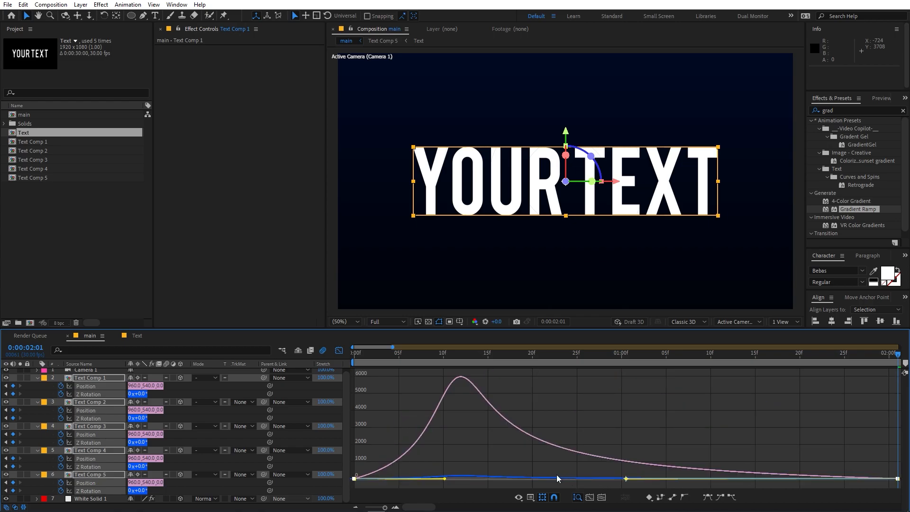
pyautogui.click(532, 497)
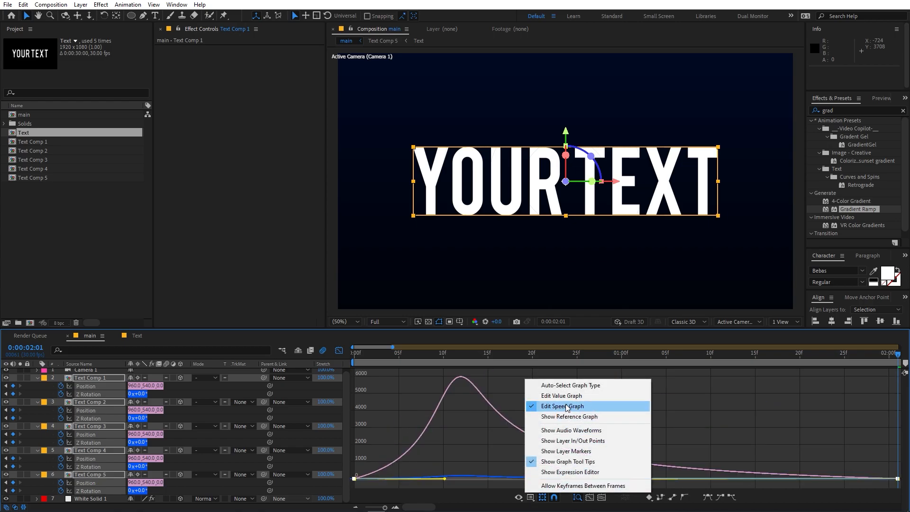
pyautogui.click(745, 425)
pyautogui.click(744, 425)
pyautogui.moveTo(397, 356); pyautogui.dragTo(352, 357)
pyautogui.press('space')
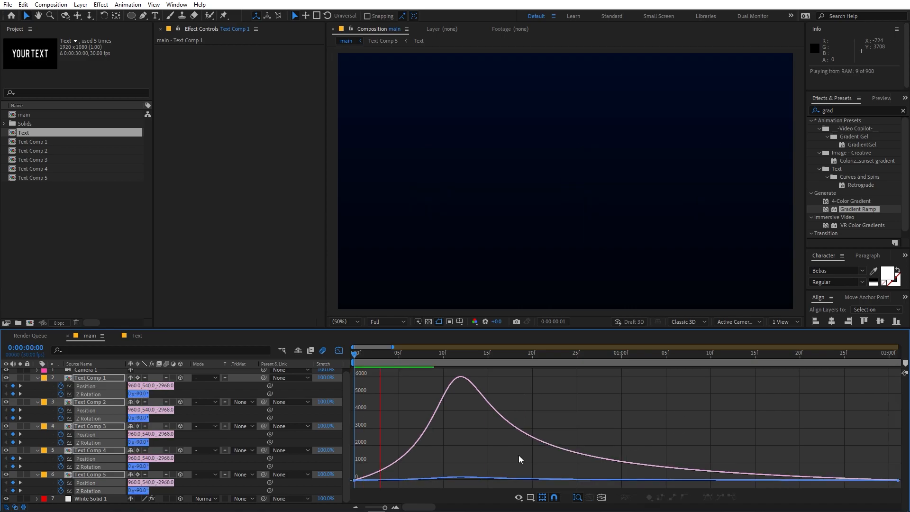
pyautogui.click(339, 351)
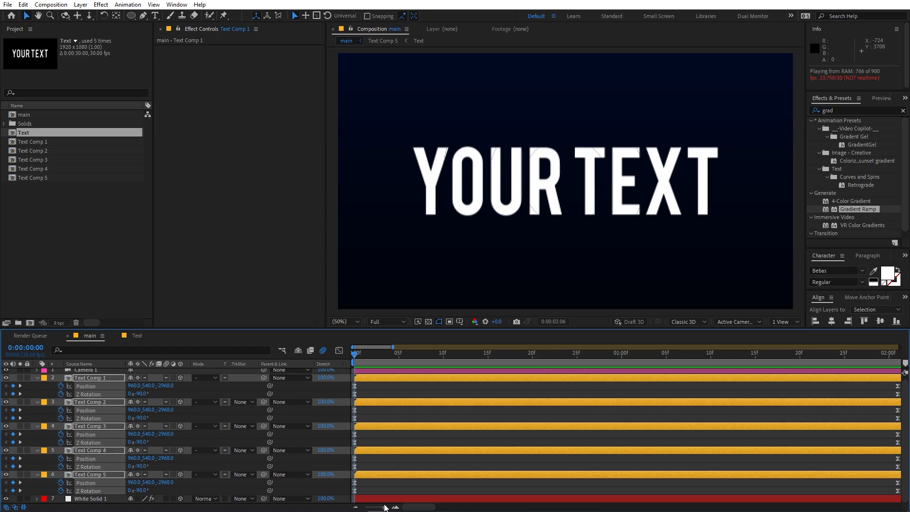
# Step: Add a new Spot light that casts shadows to the composition
pyautogui.moveTo(388, 507); pyautogui.dragTo(366, 508)
pyautogui.press('space')
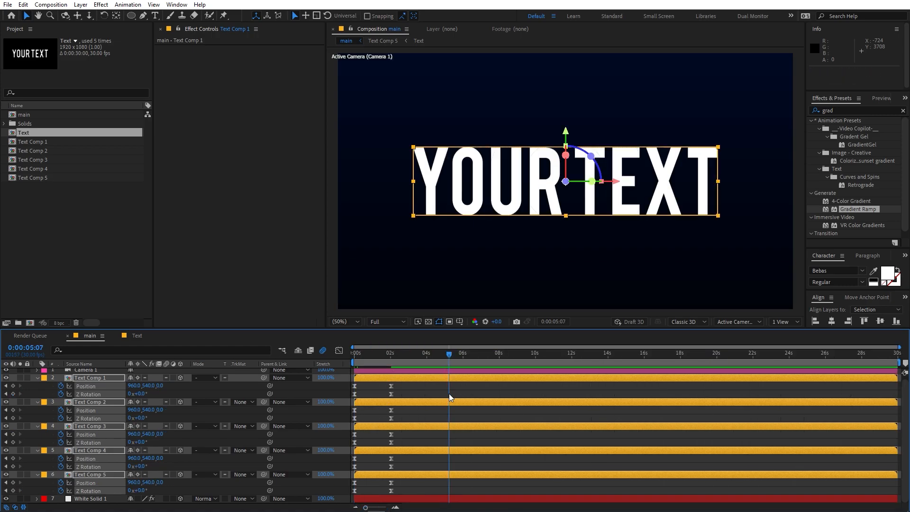
pyautogui.click(79, 5)
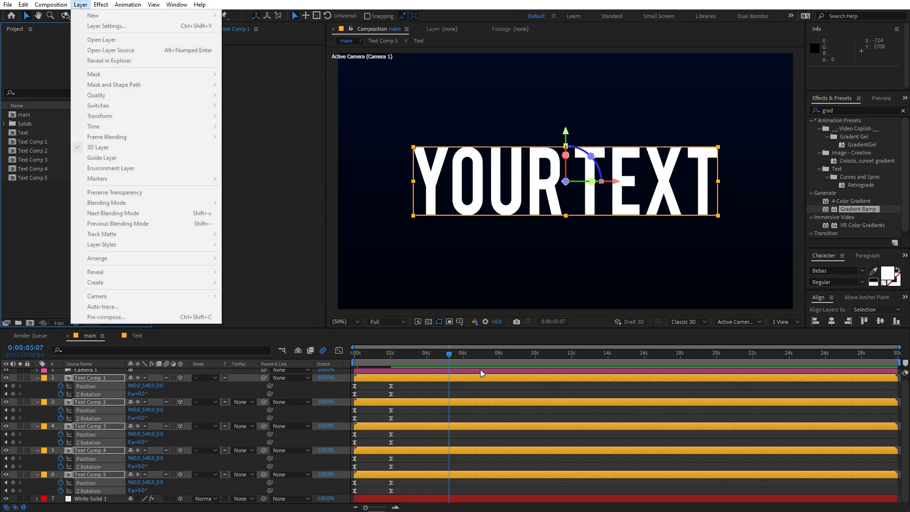
pyautogui.click(437, 394)
pyautogui.click(80, 5)
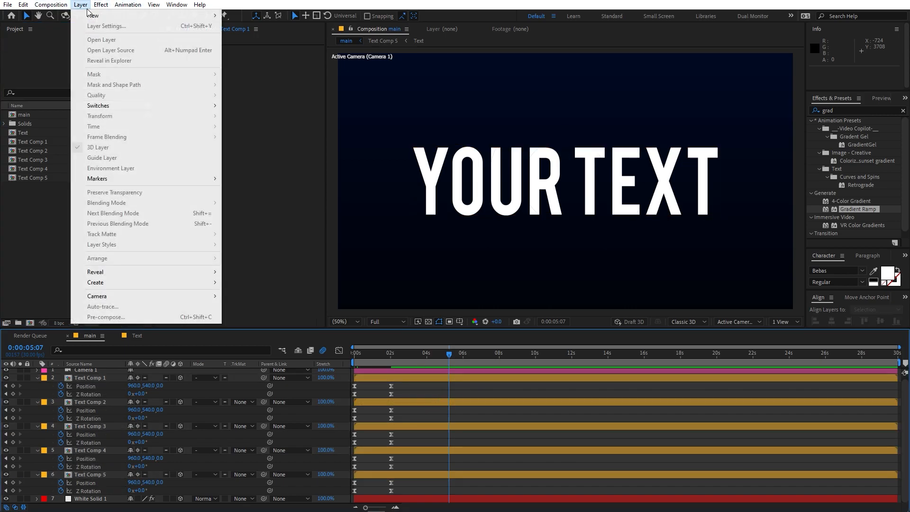
pyautogui.moveTo(95, 16)
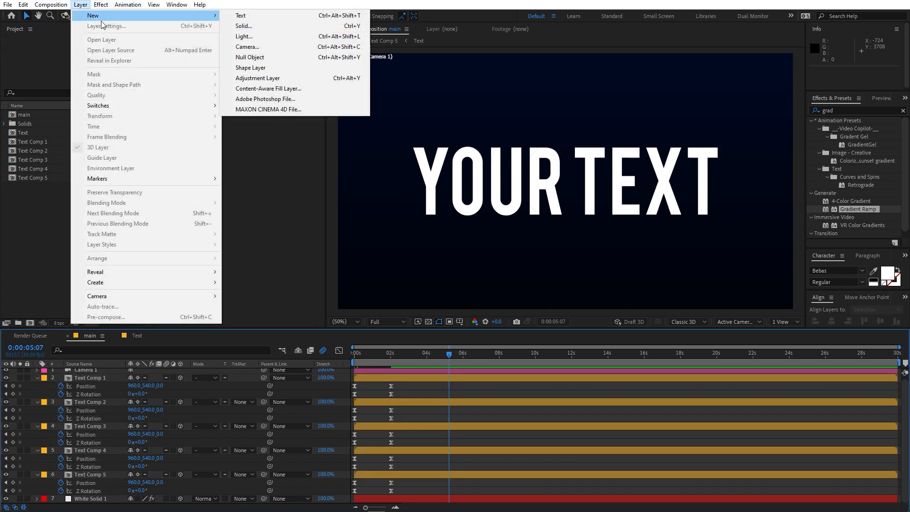
pyautogui.click(255, 36)
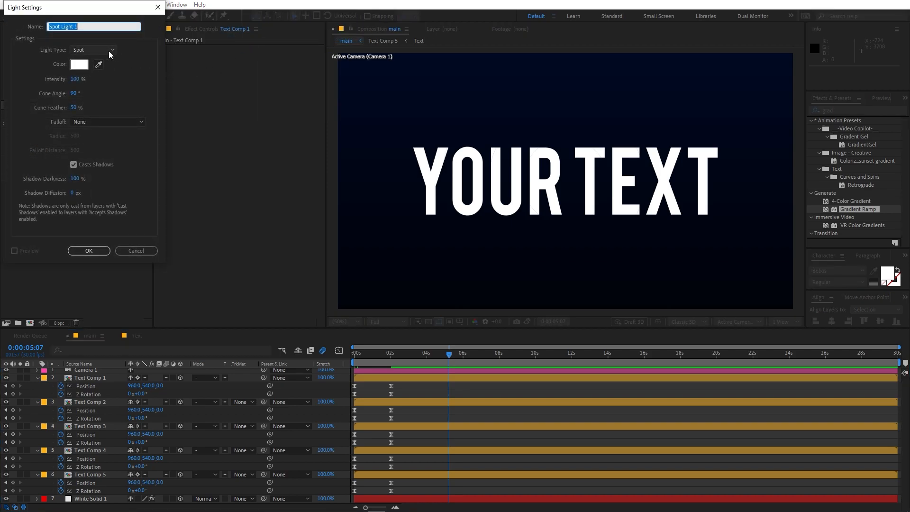
pyautogui.click(83, 254)
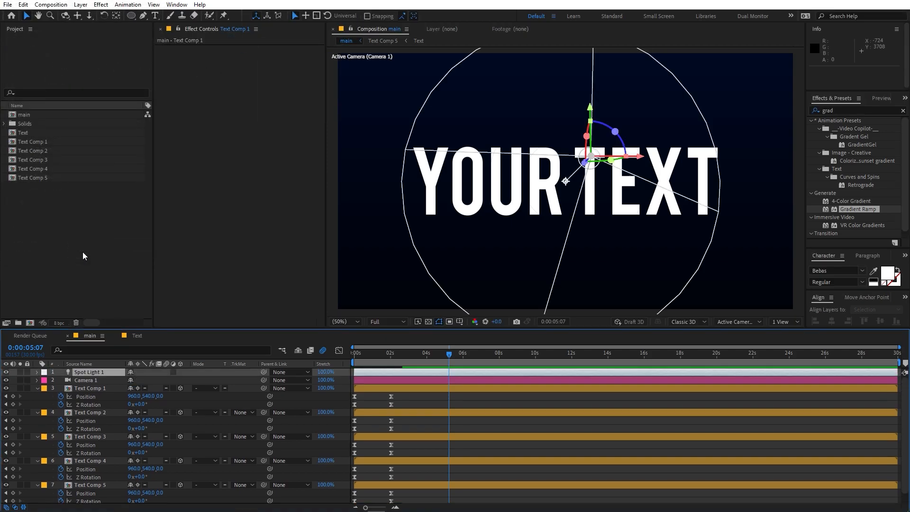
# Step: In Top view, move Spot Light 1 out in front of the text
pyautogui.click(729, 323)
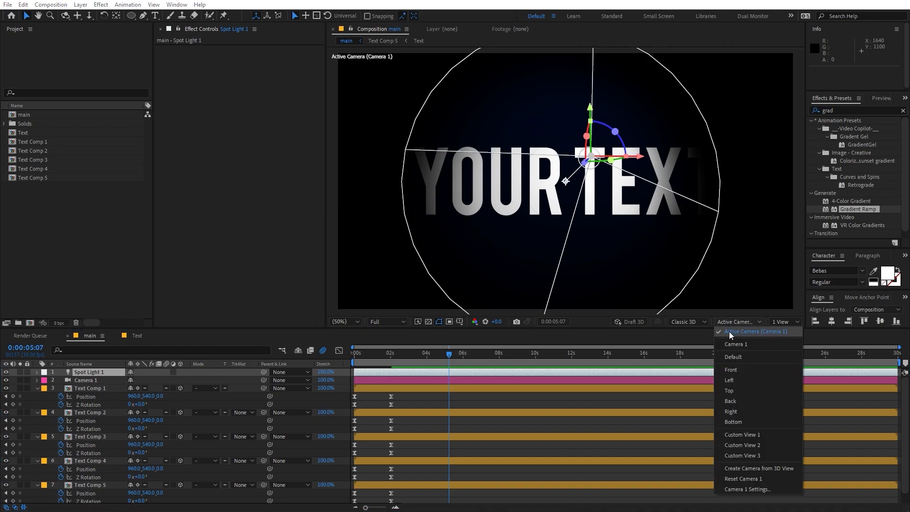
pyautogui.click(734, 393)
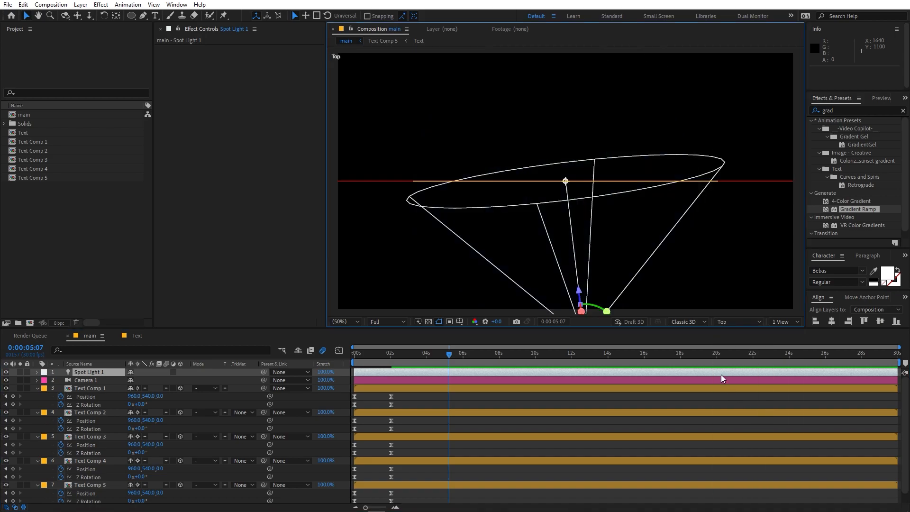
pyautogui.scroll(-6, 585, 200)
pyautogui.moveTo(622, 239); pyautogui.dragTo(582, 199)
pyautogui.scroll(1, 554, 168)
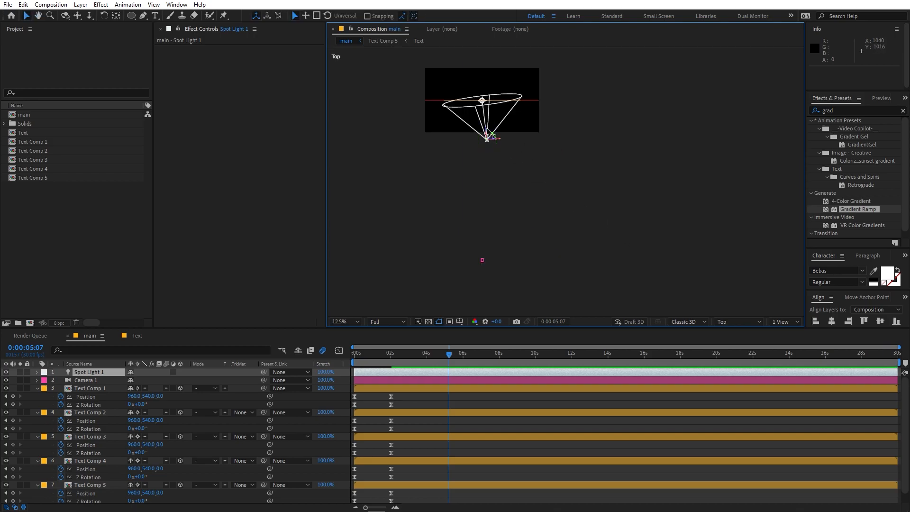
pyautogui.moveTo(487, 137); pyautogui.dragTo(540, 102)
pyautogui.scroll(1, 498, 266)
pyautogui.scroll(1, 453, 116)
# Step: Adjust the light's point of interest, then return to the Active Camera view
pyautogui.moveTo(465, 123); pyautogui.dragTo(528, 216)
pyautogui.scroll(-2, 527, 208)
pyautogui.moveTo(525, 164); pyautogui.dragTo(530, 166)
pyautogui.moveTo(612, 94); pyautogui.dragTo(610, 183)
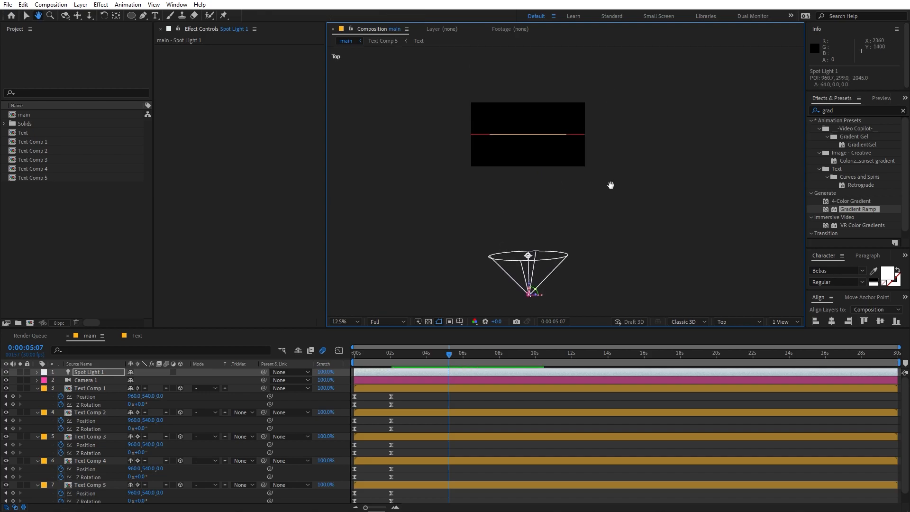
pyautogui.click(730, 321)
pyautogui.click(733, 337)
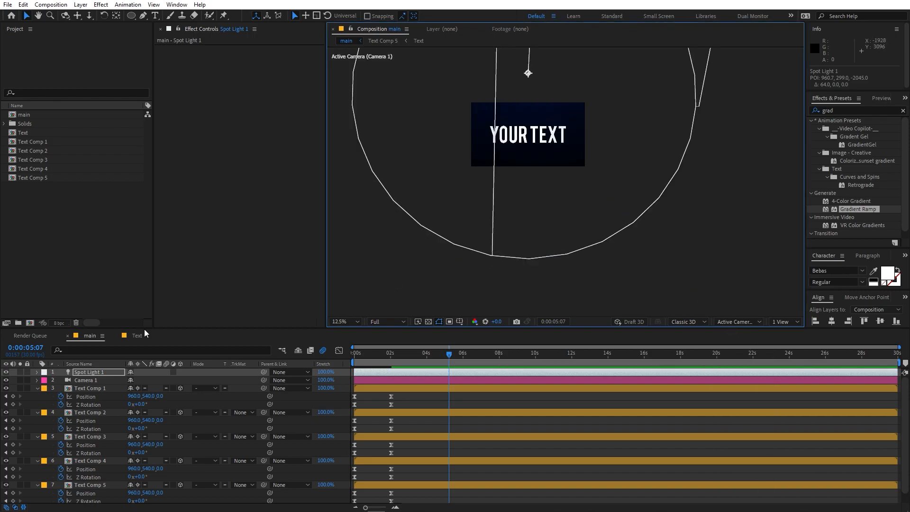
pyautogui.click(81, 373)
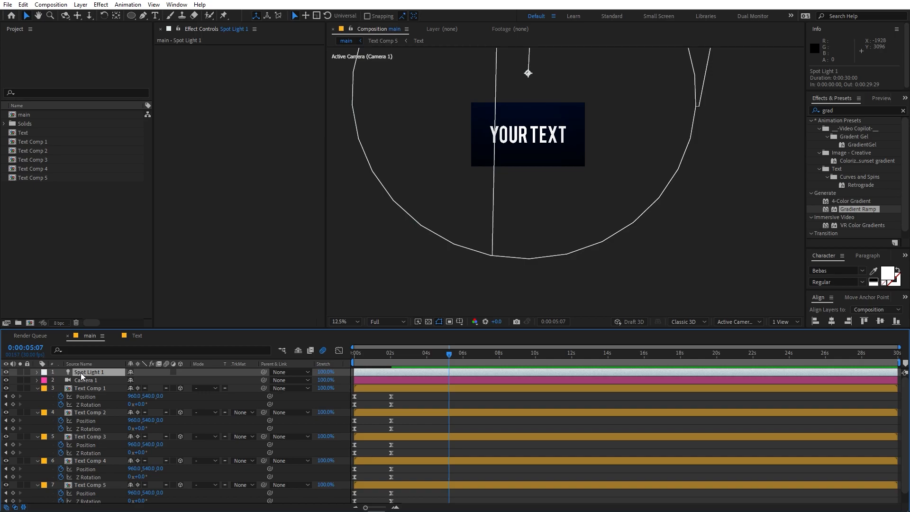
# Step: Show Spot Light 1's Light Options, narrow its cone, and tilt it down onto the text
pyautogui.press('a')
pyautogui.press('a')
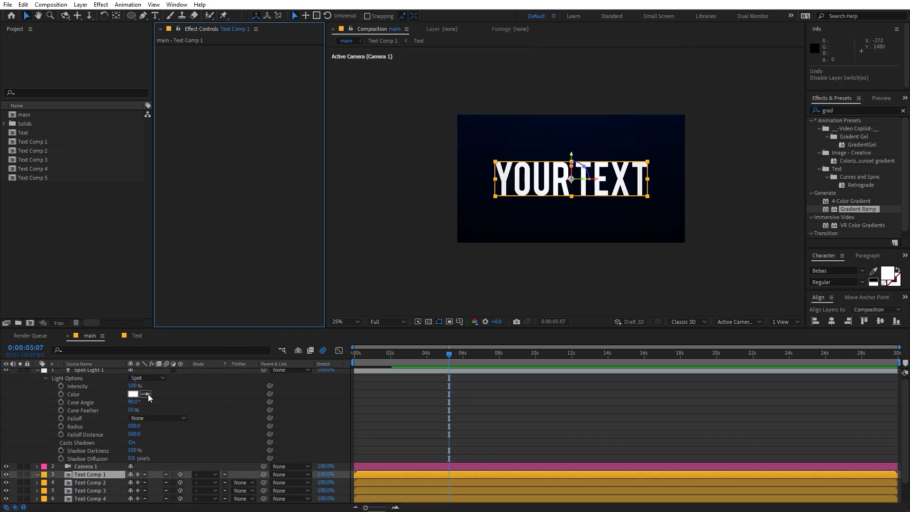
pyautogui.moveTo(134, 402); pyautogui.dragTo(115, 406)
pyautogui.scroll(-2, 684, 118)
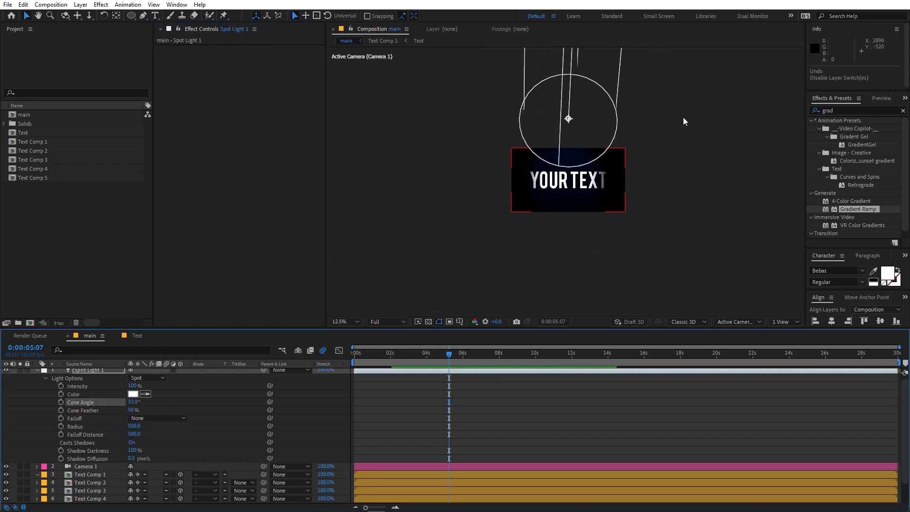
pyautogui.scroll(1, 684, 118)
pyautogui.moveTo(569, 118); pyautogui.dragTo(573, 137)
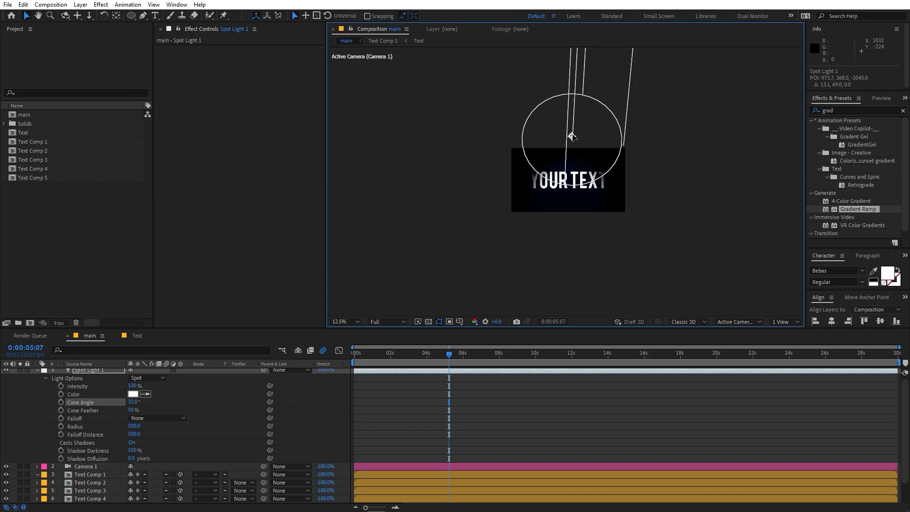
pyautogui.scroll(-3, 572, 136)
pyautogui.scroll(3, 573, 136)
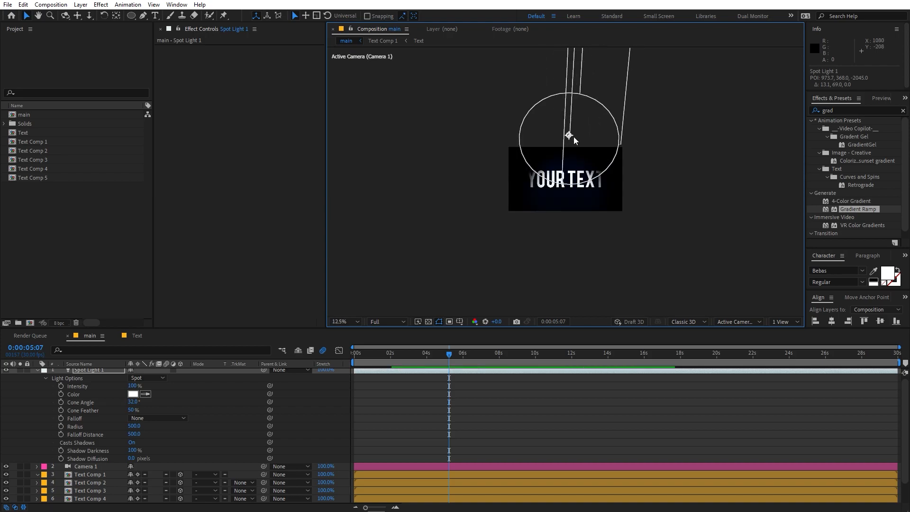
# Step: In Front view, lower the light on Y, re-aim it at the text, and widen the cone to 55°
pyautogui.click(730, 322)
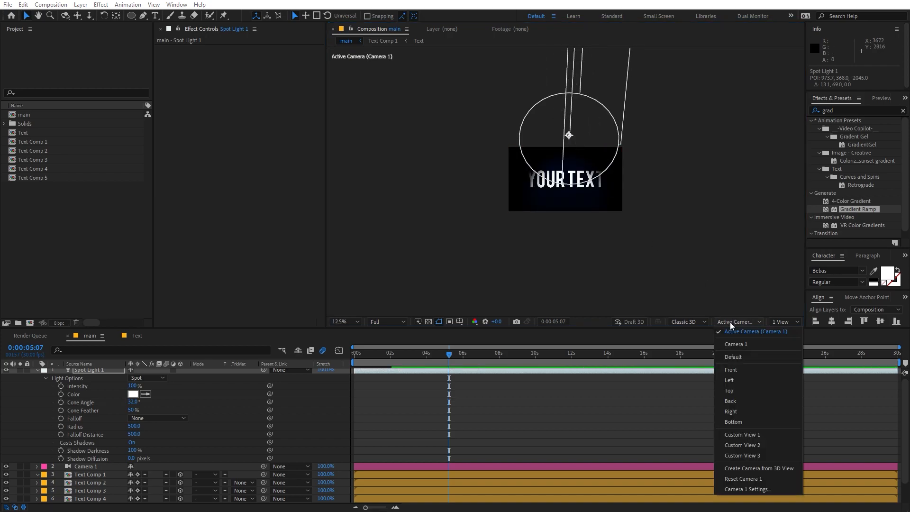
pyautogui.click(730, 369)
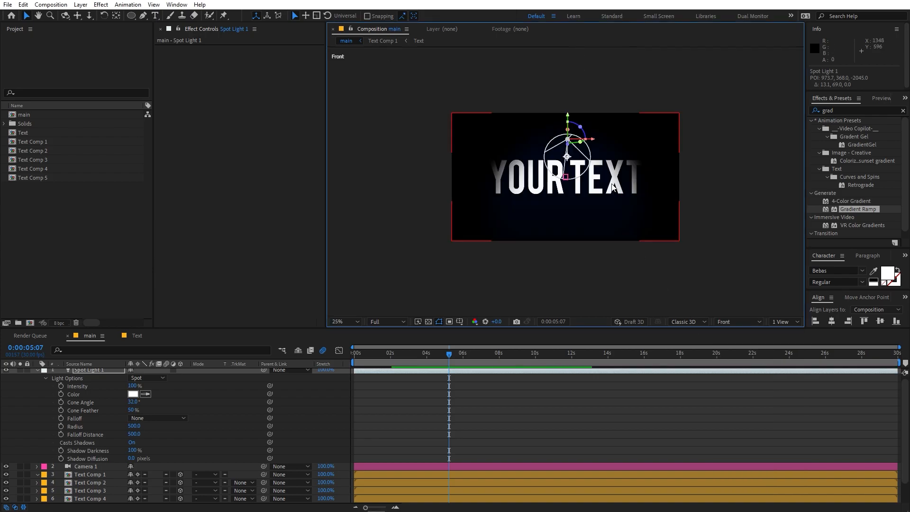
pyautogui.moveTo(568, 116); pyautogui.dragTo(570, 141)
pyautogui.moveTo(570, 180); pyautogui.dragTo(569, 168)
pyautogui.press('.')
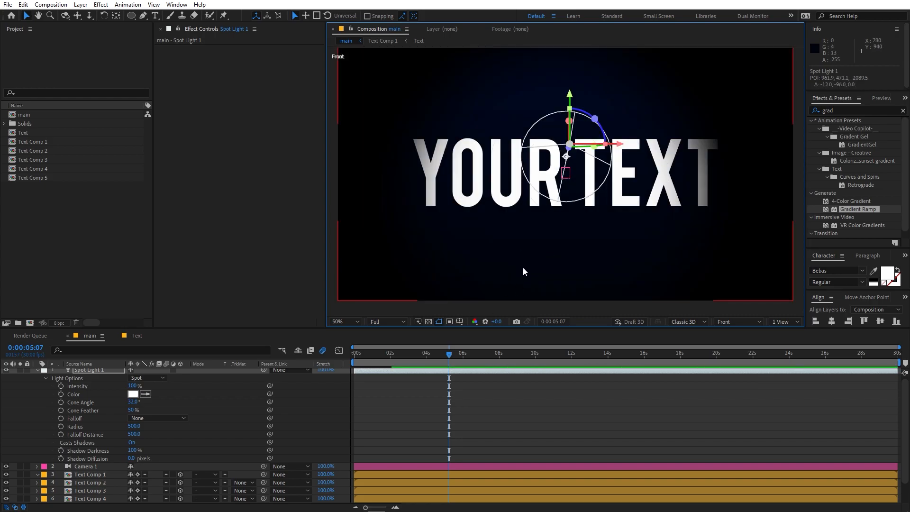
pyautogui.moveTo(134, 403)
pyautogui.mouseDown()
pyautogui.moveTo(162, 403)
pyautogui.moveTo(145, 404)
pyautogui.mouseUp()
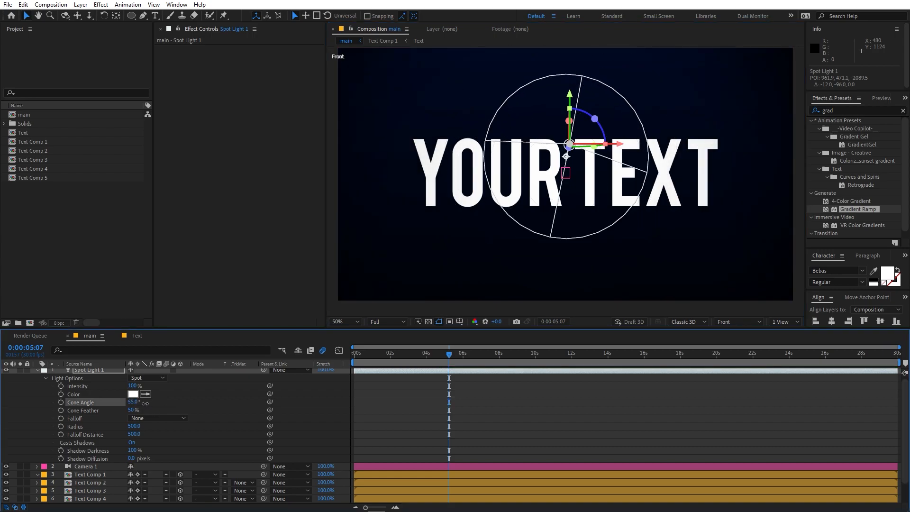
pyautogui.scroll(-3, 125, 423)
# Step: Set the background Gradient Ramp start colour to a brighter deep blue, #001549
pyautogui.click(89, 488)
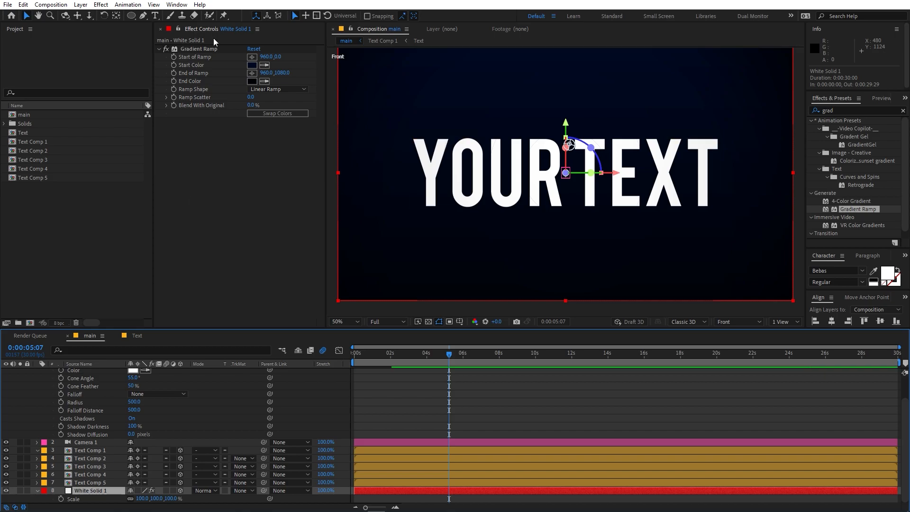
pyautogui.click(252, 65)
pyautogui.moveTo(207, 319); pyautogui.dragTo(206, 302)
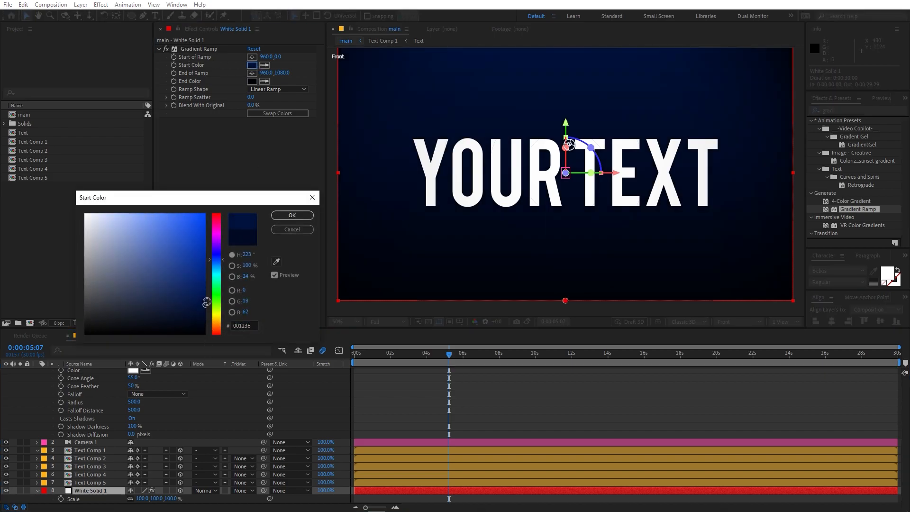
pyautogui.click(292, 215)
# Step: Set the gradient end colour to a slightly brighter navy, #00081B
pyautogui.click(251, 81)
pyautogui.moveTo(212, 326)
pyautogui.mouseDown()
pyautogui.moveTo(212, 313)
pyautogui.moveTo(212, 322)
pyautogui.mouseUp()
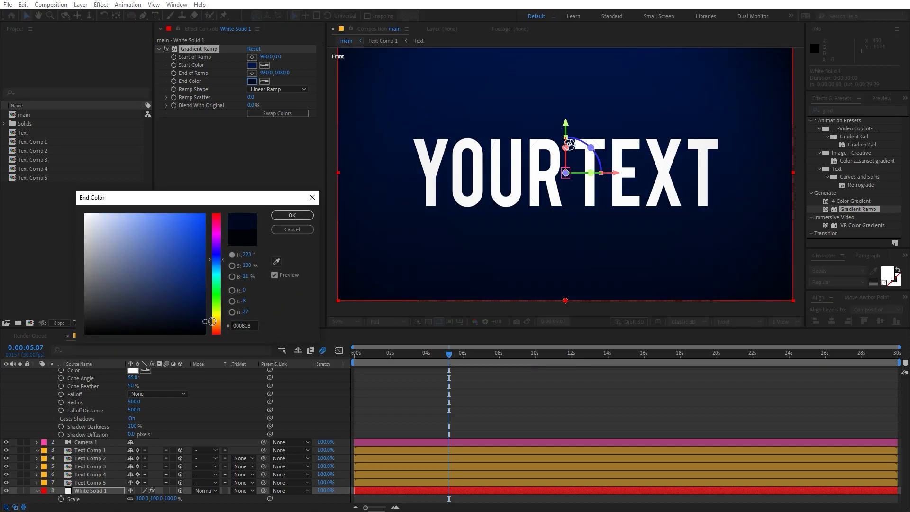
pyautogui.click(544, 413)
pyautogui.scroll(-4, 569, 176)
pyautogui.scroll(2, 584, 168)
pyautogui.scroll(2, 585, 167)
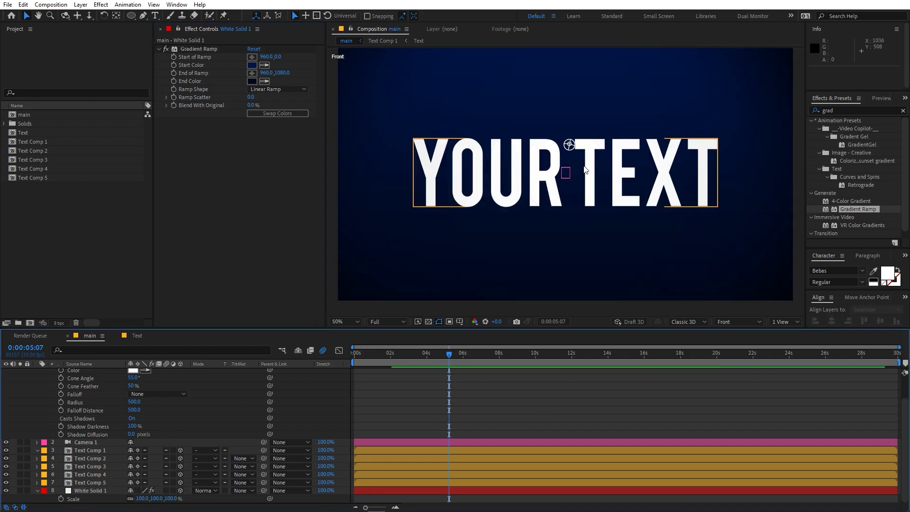
# Step: Select Text Comp 1–5 and turn off Collapse Transformations to expose their Material Options
pyautogui.click(86, 450)
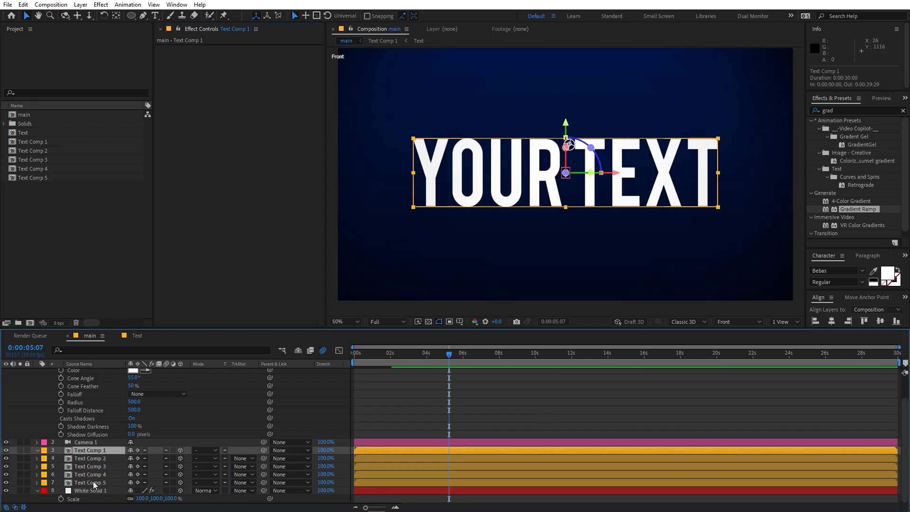
pyautogui.keyDown('shift'); pyautogui.click(93, 482); pyautogui.keyUp('shift')
pyautogui.click(138, 450)
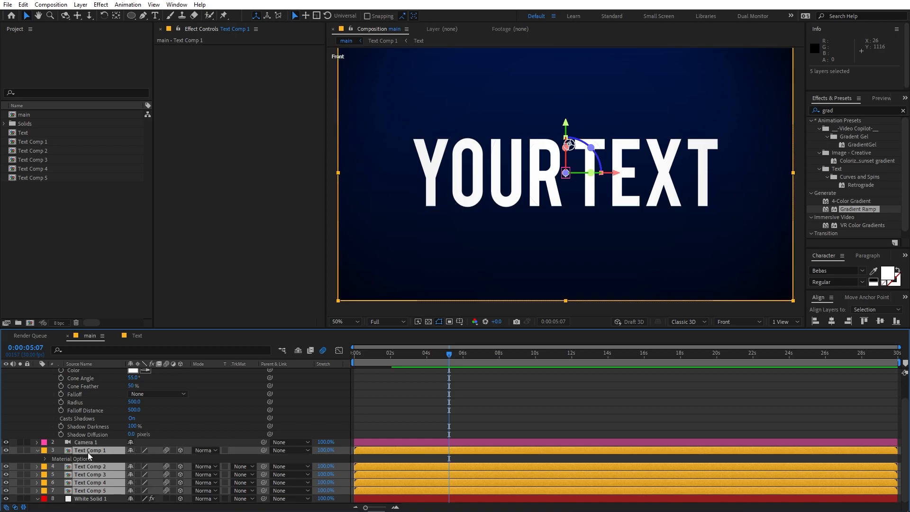
pyautogui.press('a')
pyautogui.press('a')
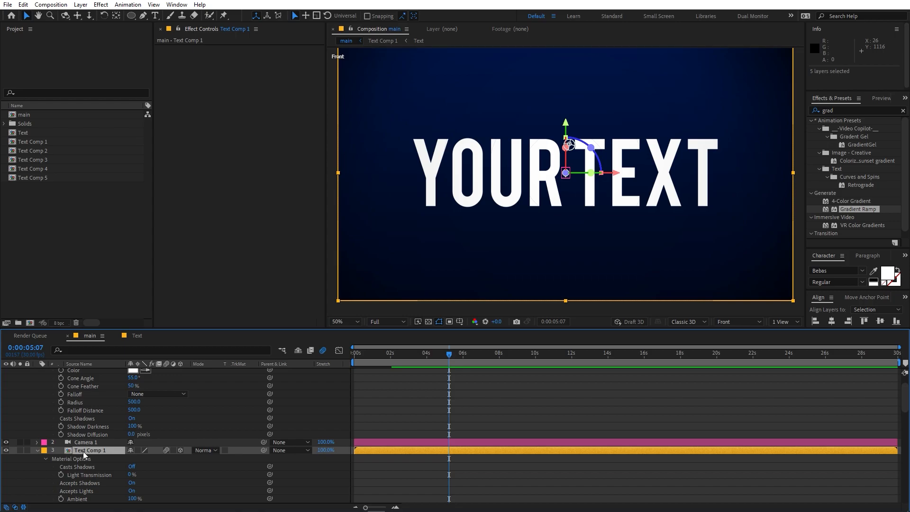
# Step: Switch Casts Shadows to On for each Text Comp layer
pyautogui.scroll(-1, 84, 455)
pyautogui.click(132, 442)
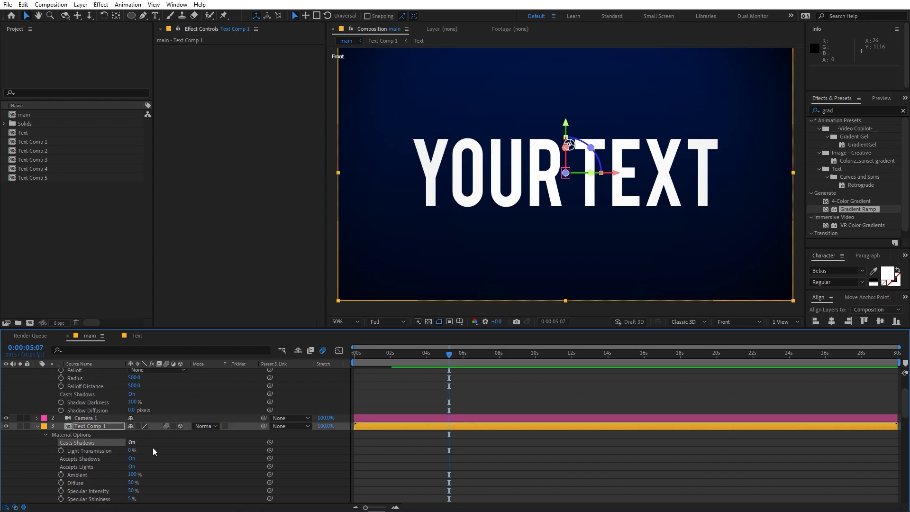
pyautogui.scroll(-2, 185, 456)
pyautogui.scroll(-4, 185, 456)
pyautogui.click(133, 459)
pyautogui.scroll(-3, 142, 462)
pyautogui.click(132, 467)
pyautogui.scroll(-4, 142, 464)
pyautogui.click(132, 459)
pyautogui.scroll(-1, 189, 467)
pyautogui.scroll(5, 195, 467)
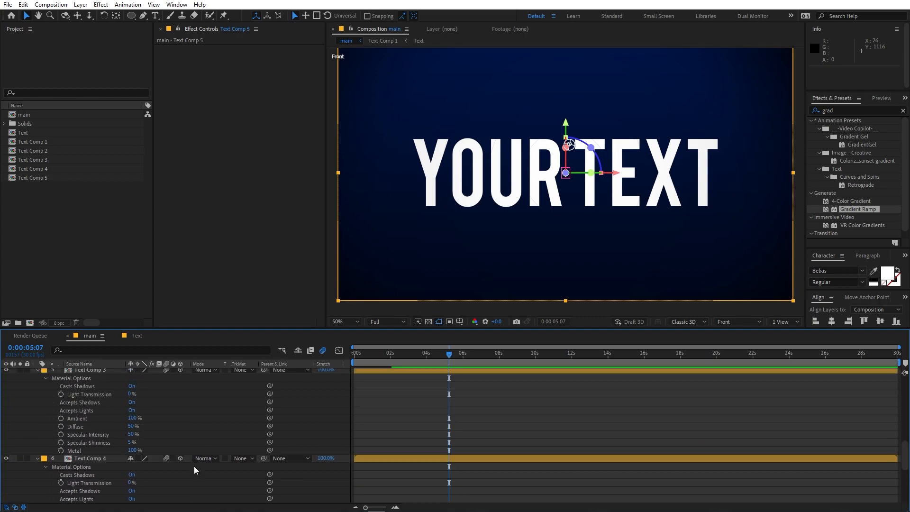
pyautogui.hotkey('ctrl', 'a')
# Step: In Top view, push the gradient background layer back to Z 244
pyautogui.press('u')
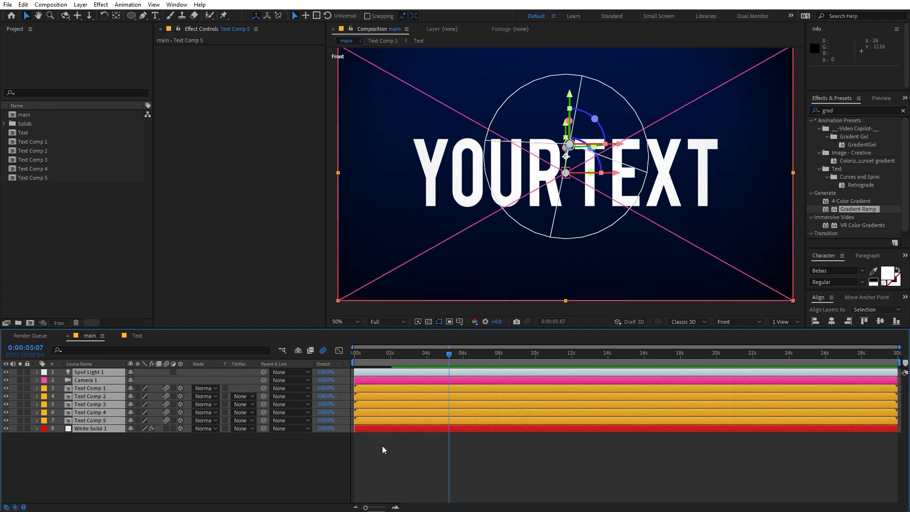
pyautogui.click(382, 446)
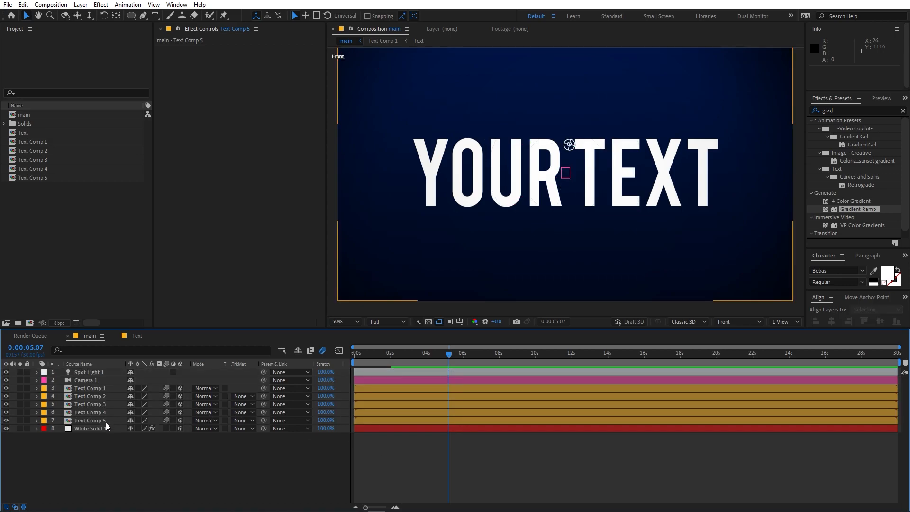
pyautogui.click(92, 429)
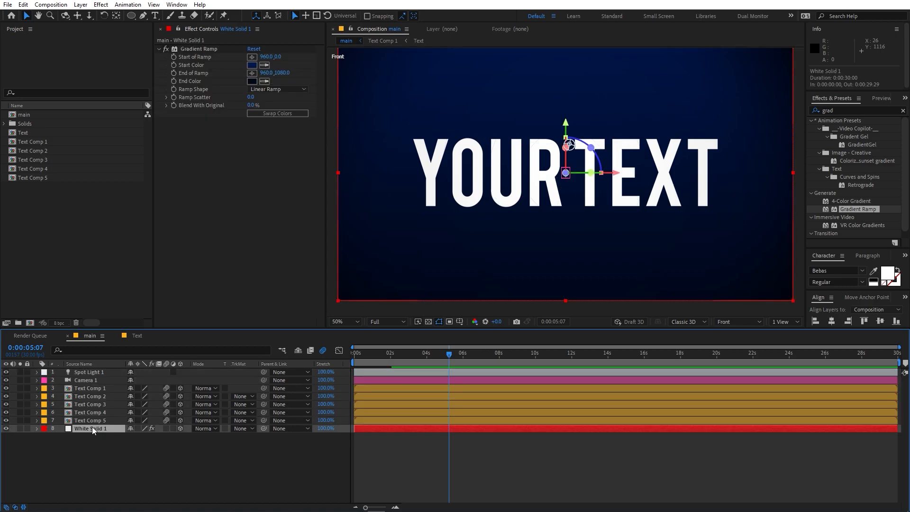
pyautogui.click(738, 322)
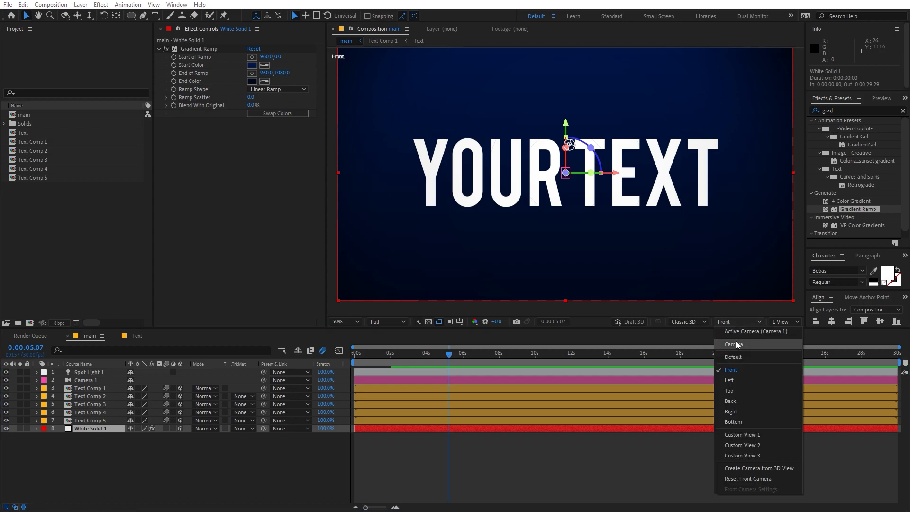
pyautogui.click(735, 383)
pyautogui.scroll(-1, 576, 215)
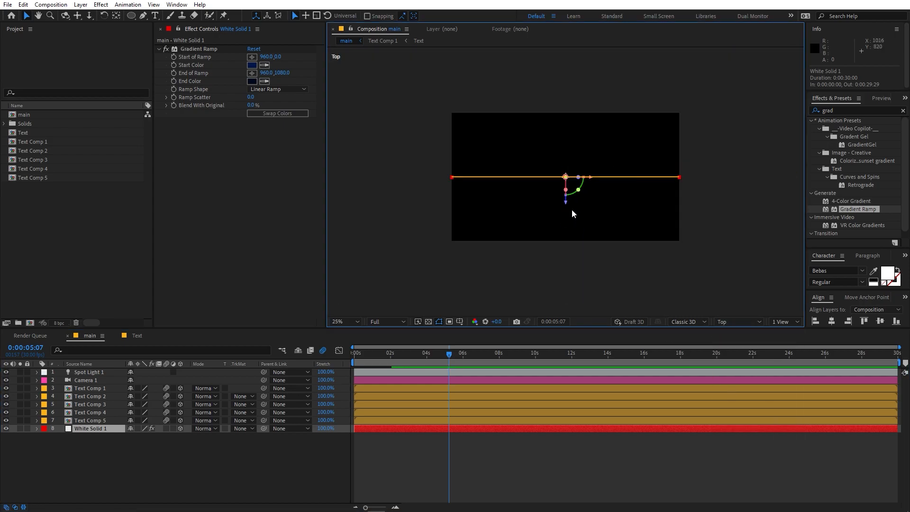
pyautogui.moveTo(569, 208); pyautogui.dragTo(570, 178)
# Step: Return to the Active Camera view and scale the background up to 193%
pyautogui.click(738, 321)
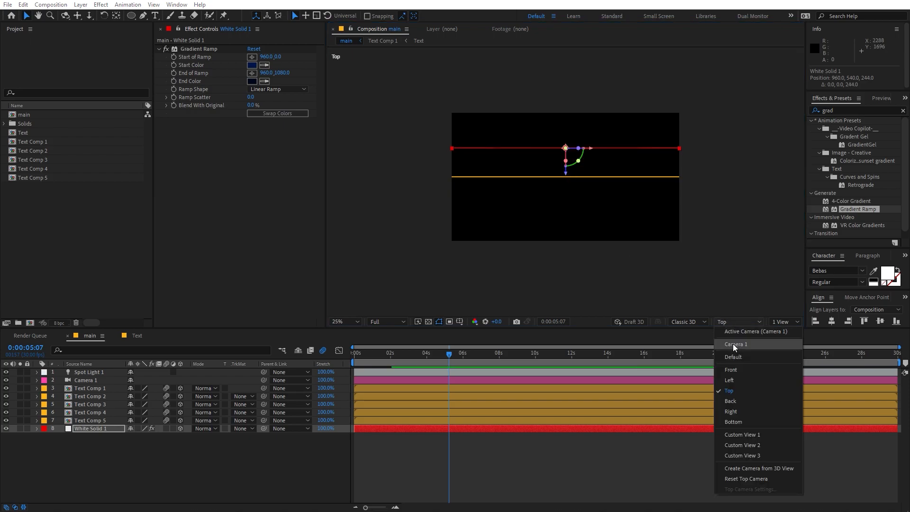
pyautogui.click(736, 334)
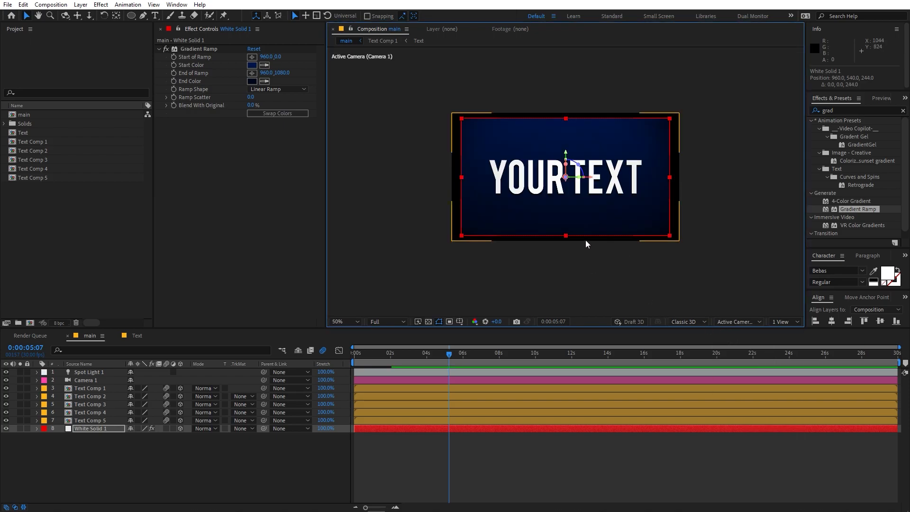
pyautogui.hotkey('shift', '/')
pyautogui.press('s')
pyautogui.moveTo(139, 436); pyautogui.dragTo(197, 449)
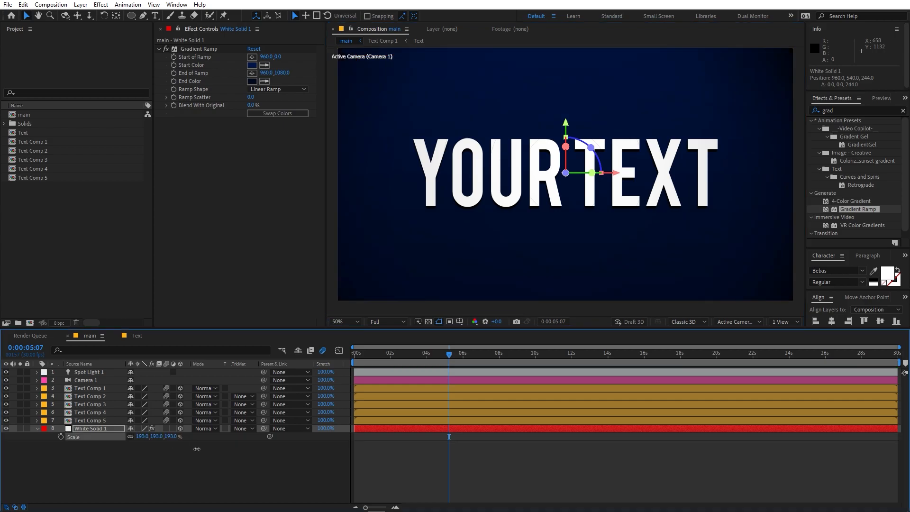
pyautogui.click(92, 372)
# Step: Raise Spot Light 1's intensity and set its Shadow Diffusion to 290 pixels
pyautogui.press('a')
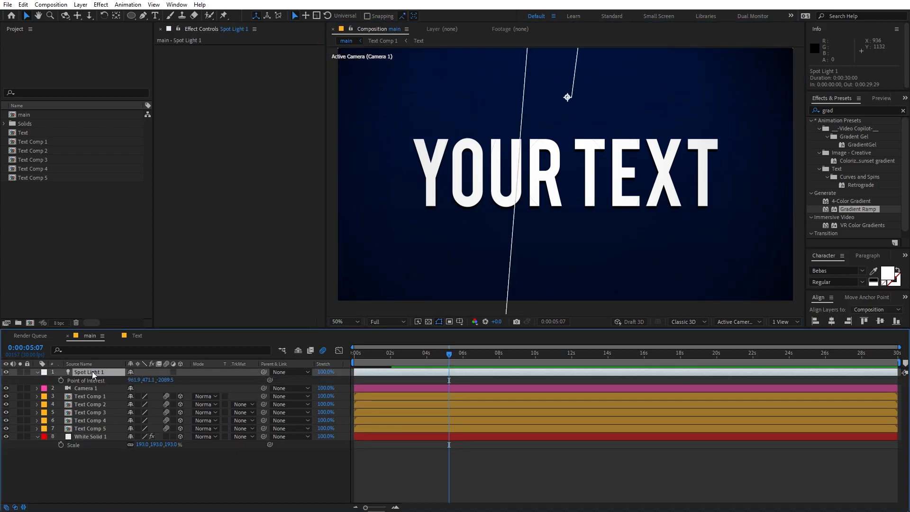
pyautogui.press('a')
pyautogui.moveTo(133, 388); pyautogui.dragTo(125, 407)
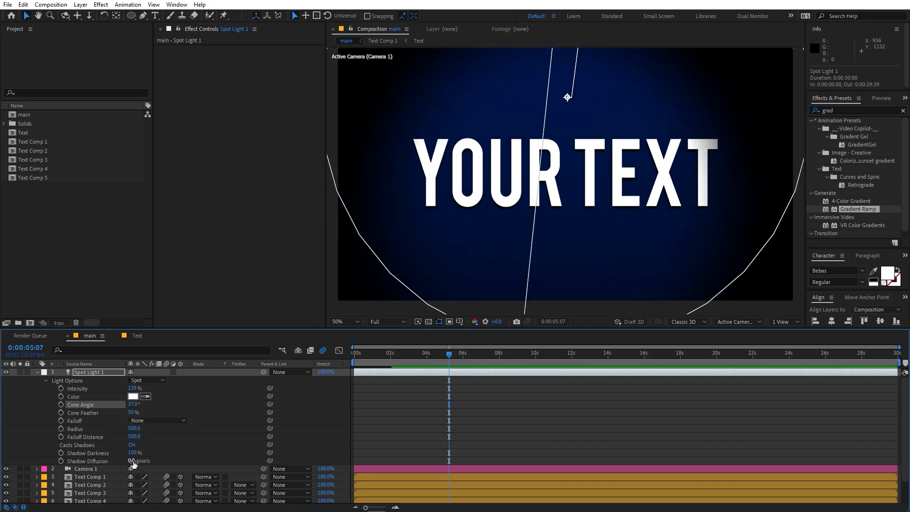
pyautogui.moveTo(132, 461); pyautogui.dragTo(277, 467)
pyautogui.scroll(2, 600, 163)
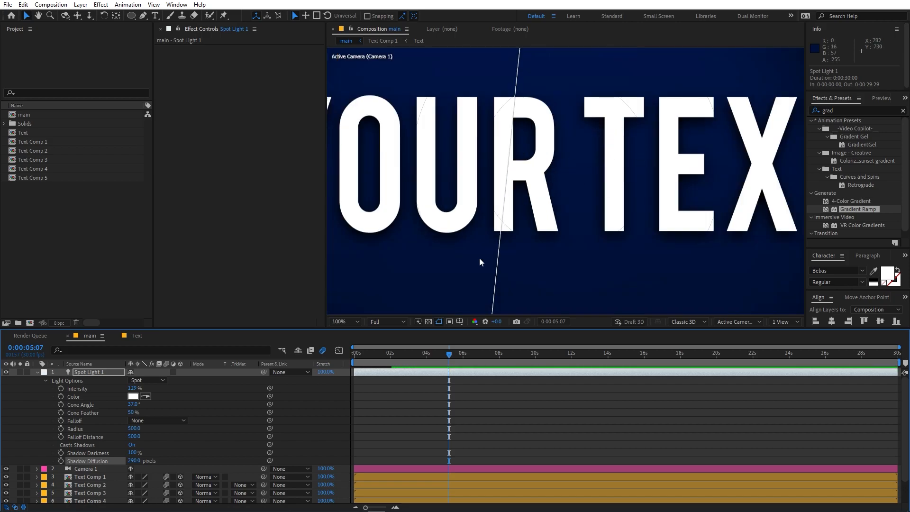
pyautogui.scroll(-4, 482, 254)
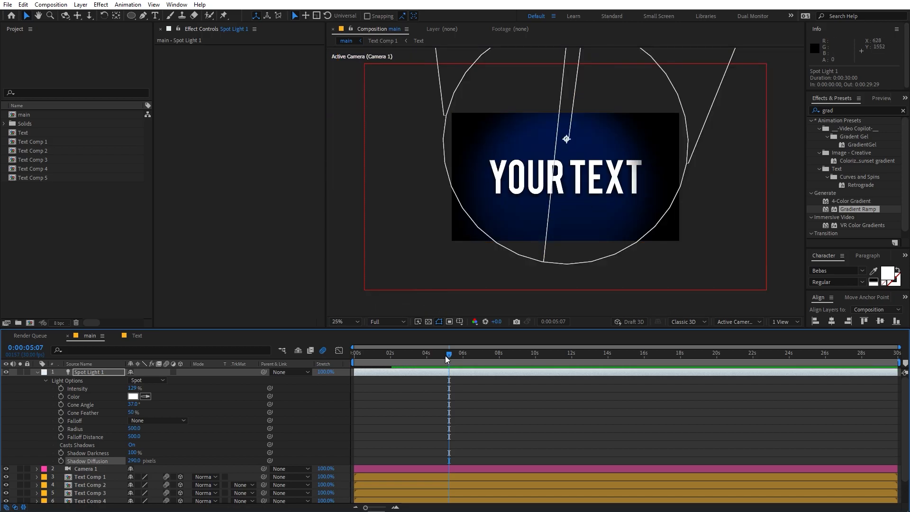
pyautogui.press('Home')
pyautogui.scroll(-1, 112, 459)
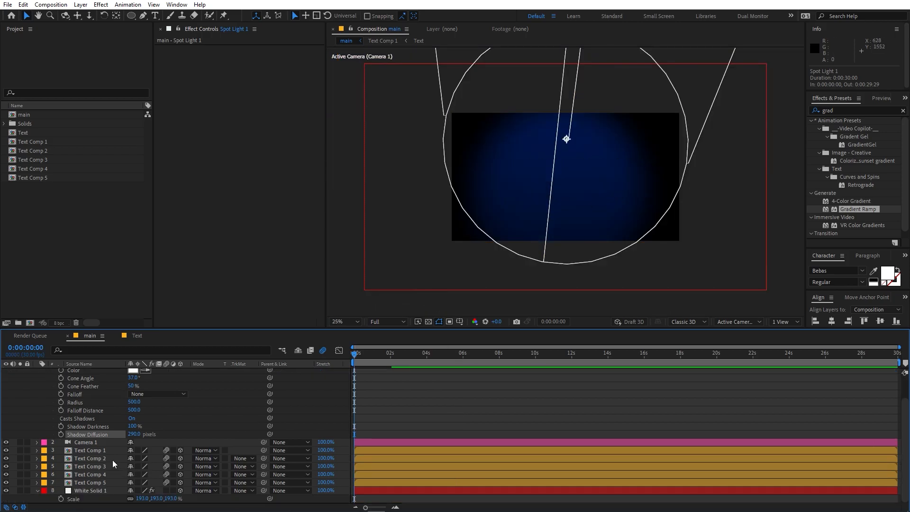
pyautogui.scroll(1, 80, 442)
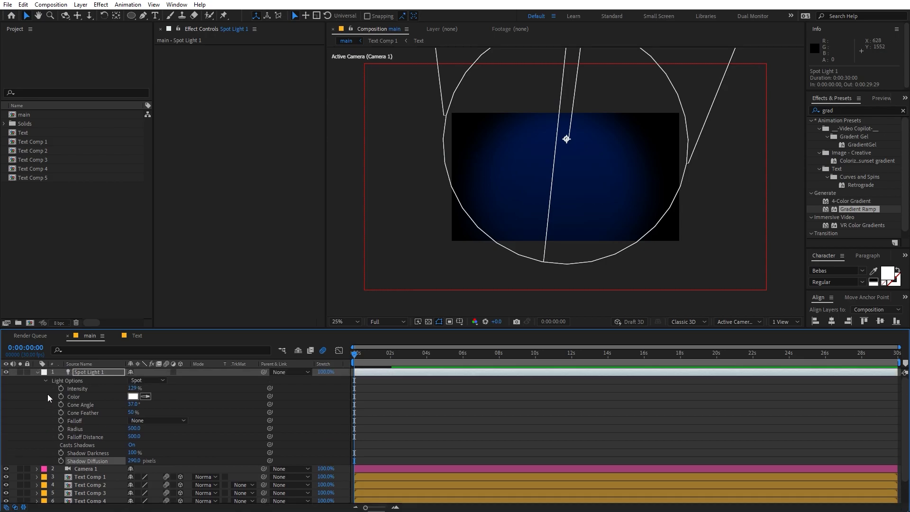
# Step: Zoom the timeline to frames and offset Text Comp 2–5 to start at 6f, 10f, 13f and 20f
pyautogui.click(38, 372)
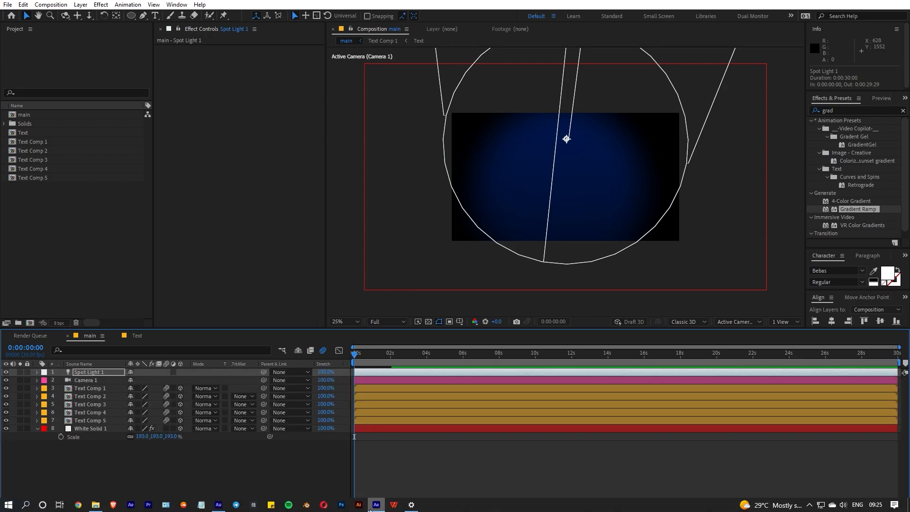
pyautogui.moveTo(367, 508); pyautogui.dragTo(385, 508)
pyautogui.click(92, 398)
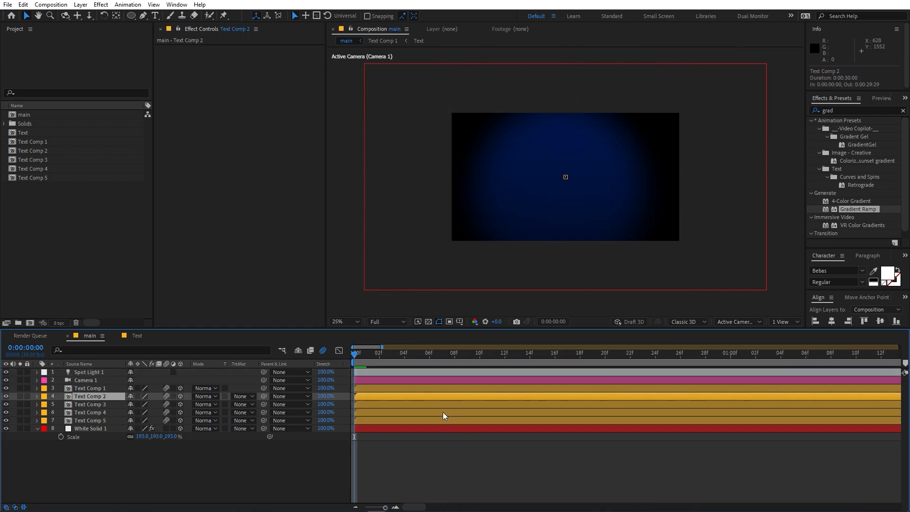
pyautogui.moveTo(366, 396); pyautogui.dragTo(445, 402)
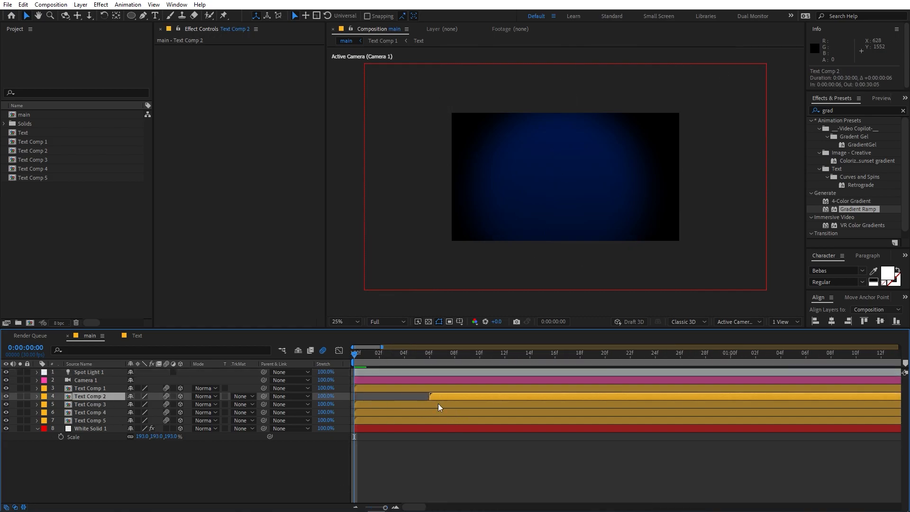
pyautogui.moveTo(385, 508); pyautogui.dragTo(386, 508)
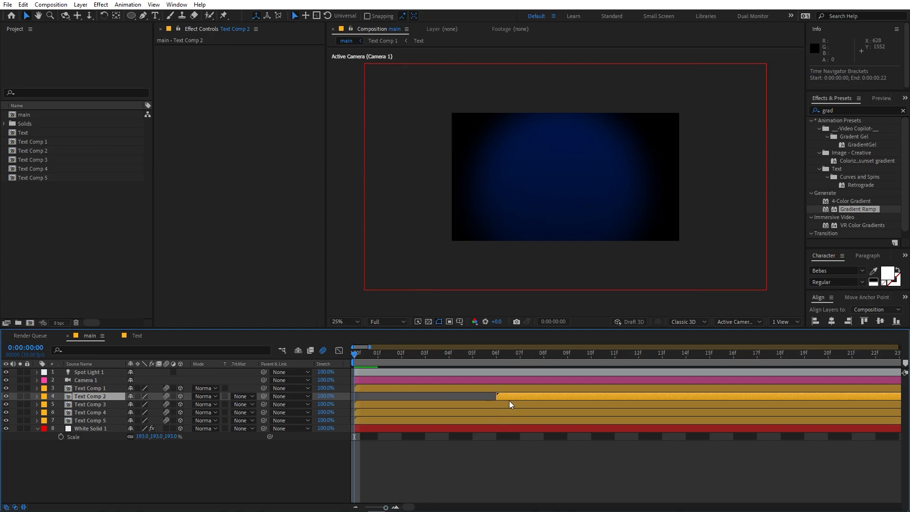
pyautogui.moveTo(388, 403); pyautogui.dragTo(623, 401)
pyautogui.moveTo(385, 414); pyautogui.dragTo(693, 423)
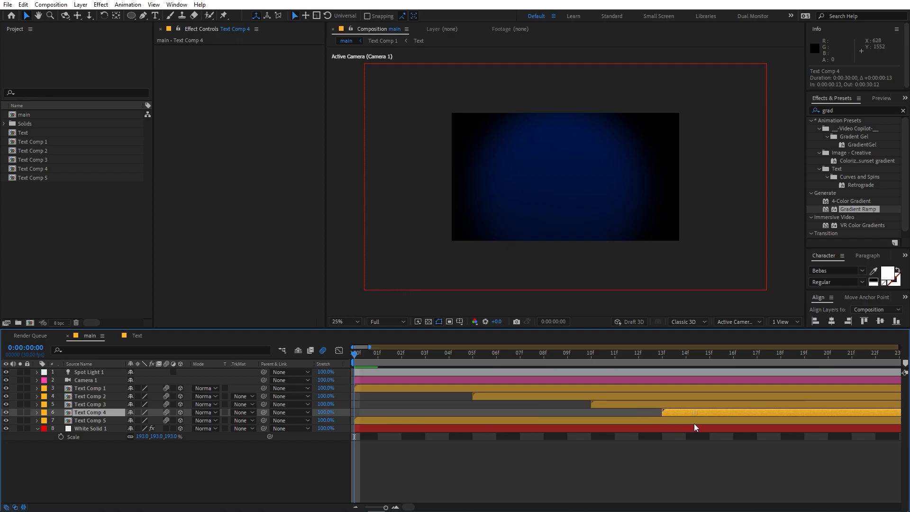
pyautogui.moveTo(391, 420); pyautogui.dragTo(865, 417)
# Step: Preview the staggered text animation, stopping on a mid-animation frame
pyautogui.click(485, 454)
pyautogui.press('space')
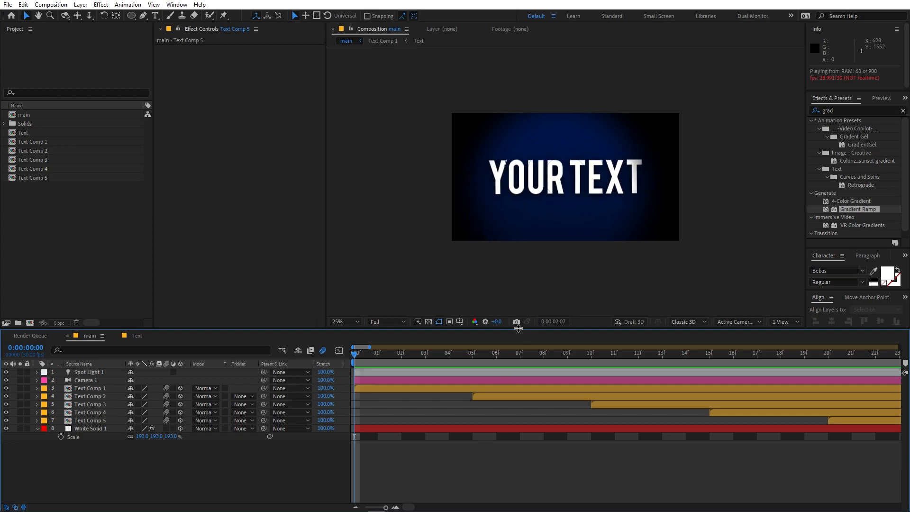
pyautogui.press('space')
pyautogui.press('space')
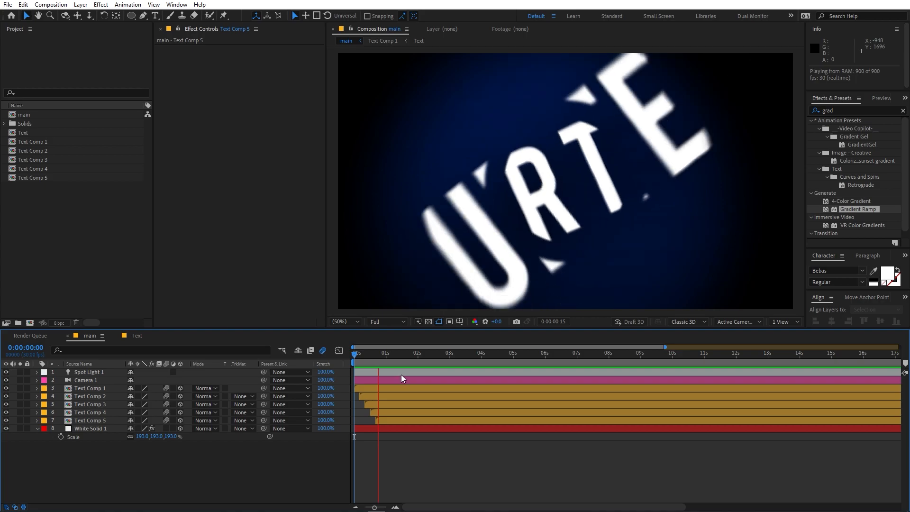
pyautogui.press('space')
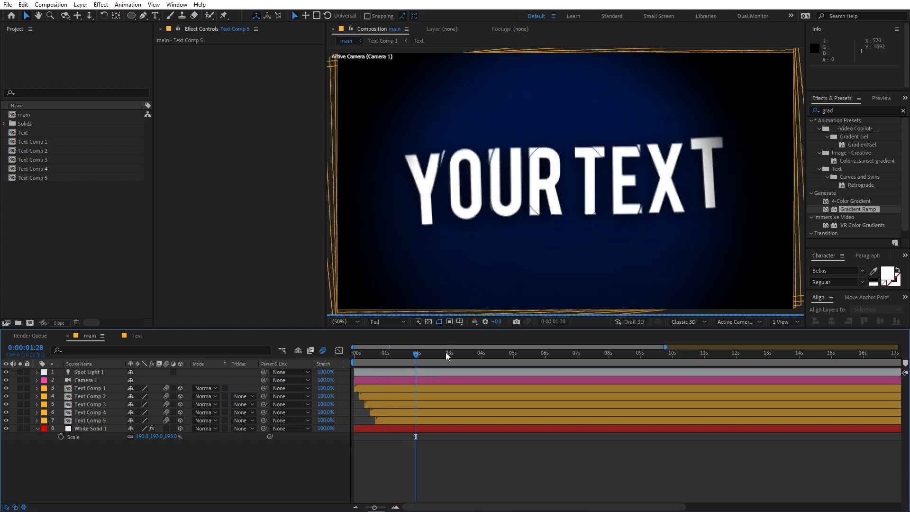
# Step: Turn on Camera 1's Depth of Field and set its Aperture to 517.3 pixels
pyautogui.click(94, 383)
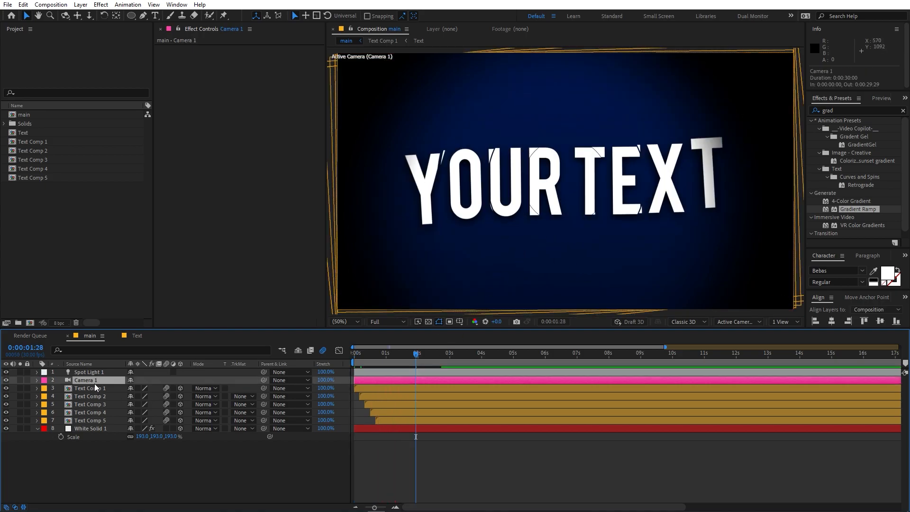
pyautogui.press('a')
pyautogui.press('a')
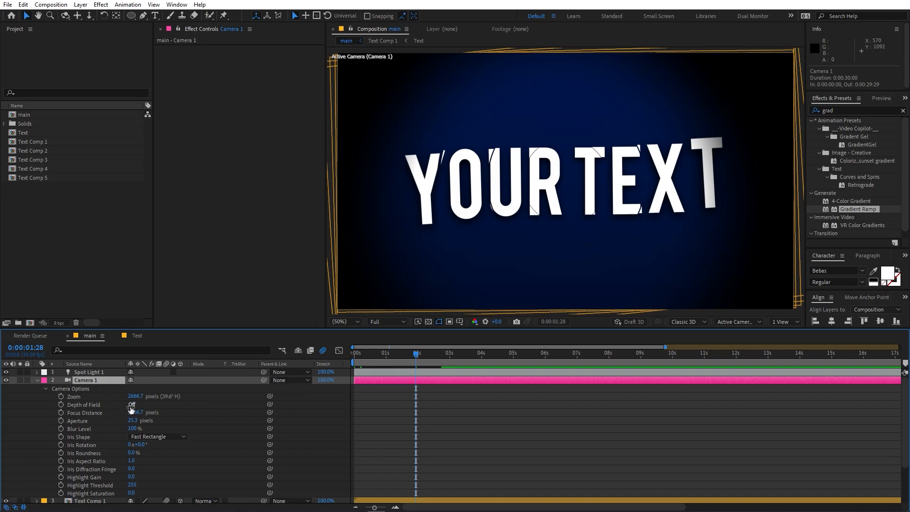
pyautogui.click(131, 406)
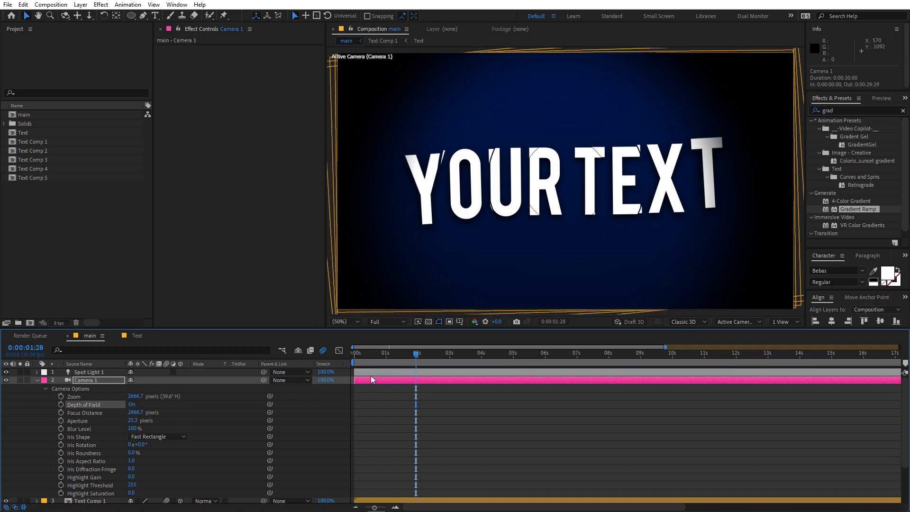
pyautogui.click(83, 422)
pyautogui.moveTo(136, 424); pyautogui.dragTo(894, 421)
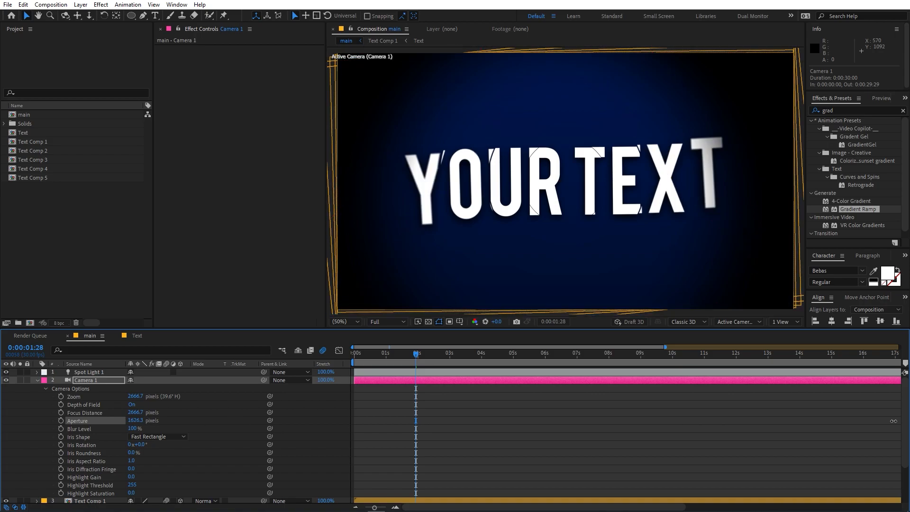
pyautogui.click(379, 361)
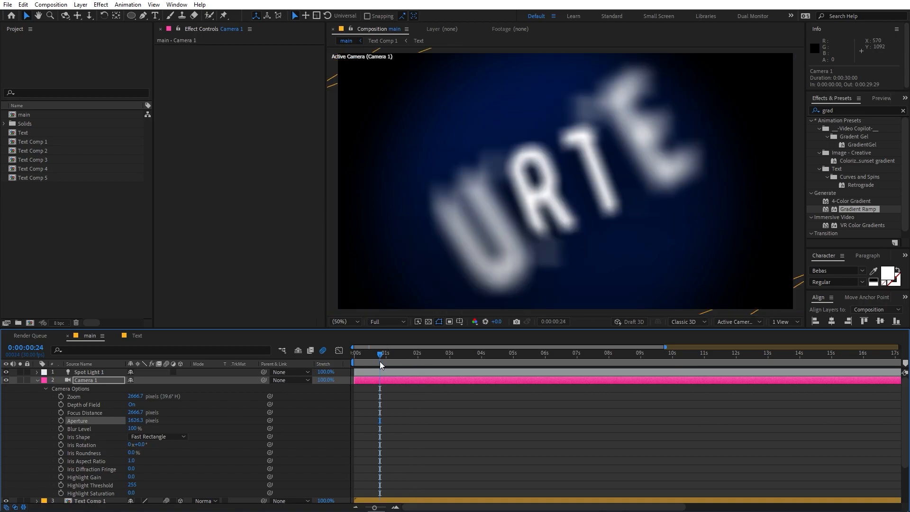
pyautogui.moveTo(136, 421); pyautogui.dragTo(331, 418)
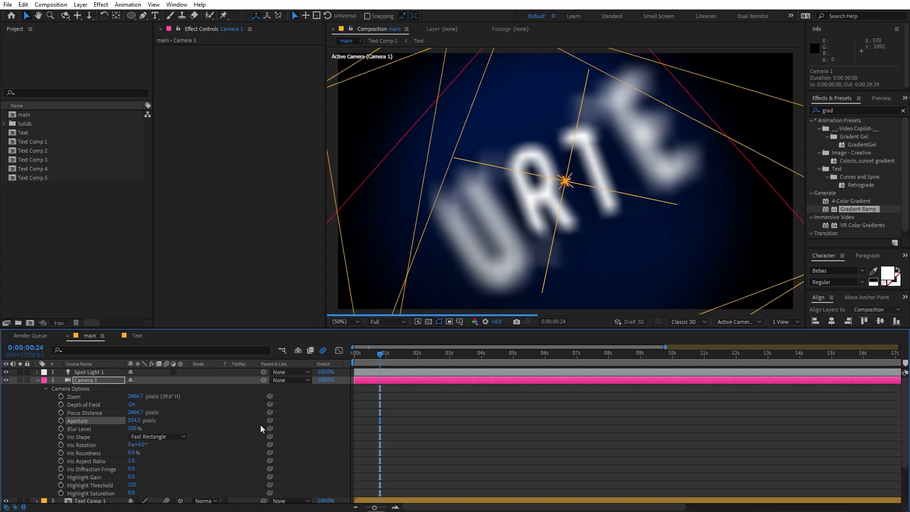
# Step: Preview the depth-of-field blur from the start, ending at frame 0:00:01:09
pyautogui.press('Home')
pyautogui.press('space')
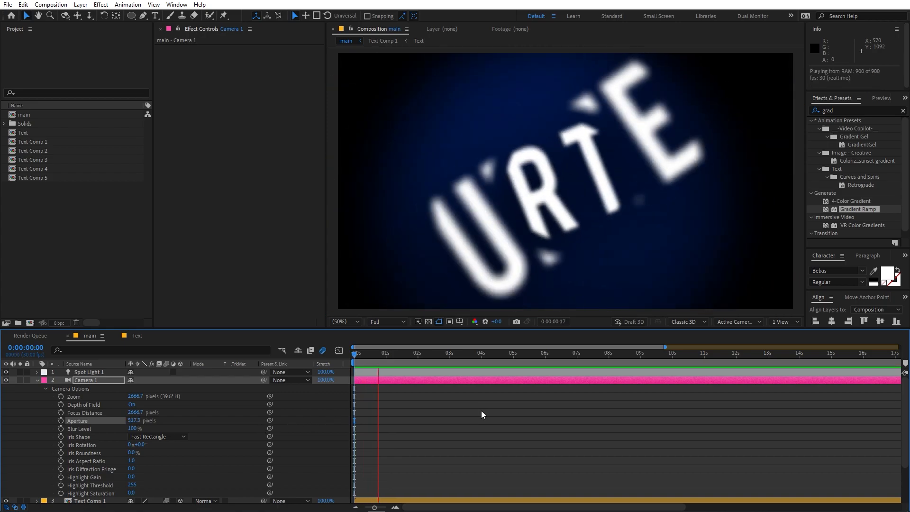
pyautogui.moveTo(435, 363); pyautogui.dragTo(412, 371)
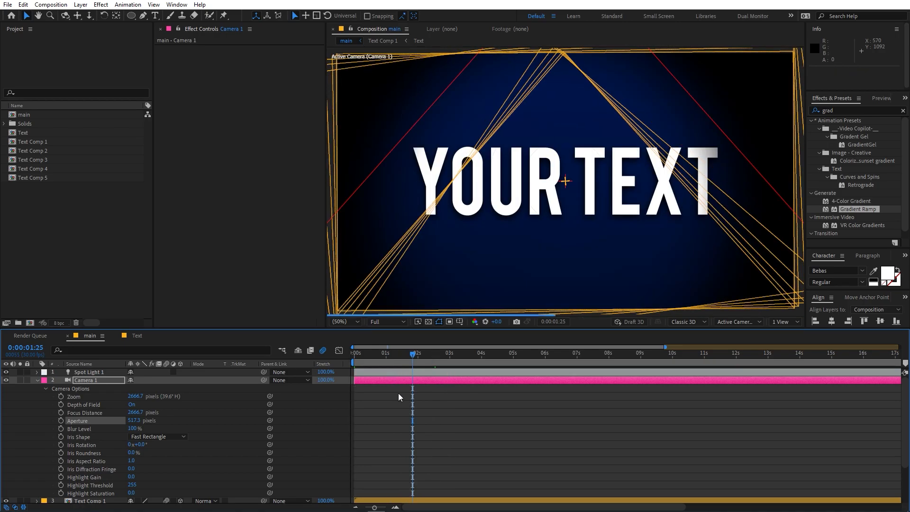
pyautogui.scroll(-1, 432, 411)
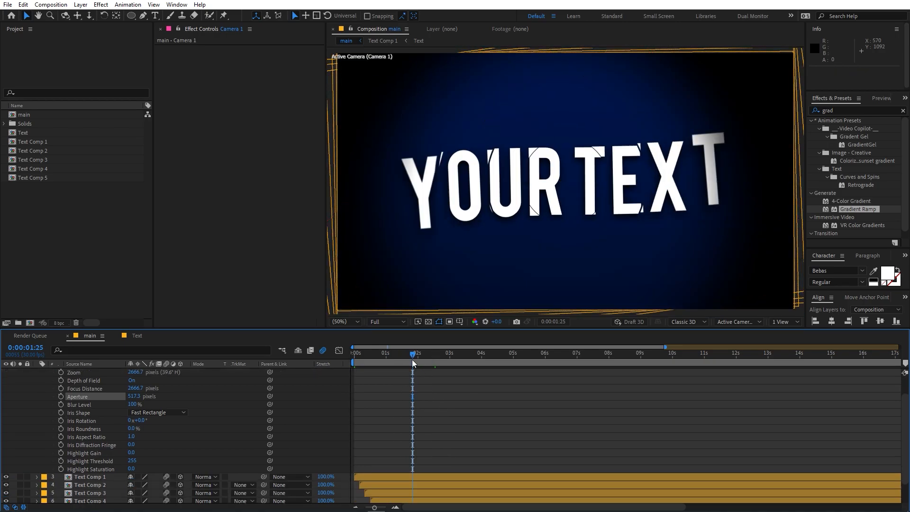
pyautogui.scroll(5, 69, 397)
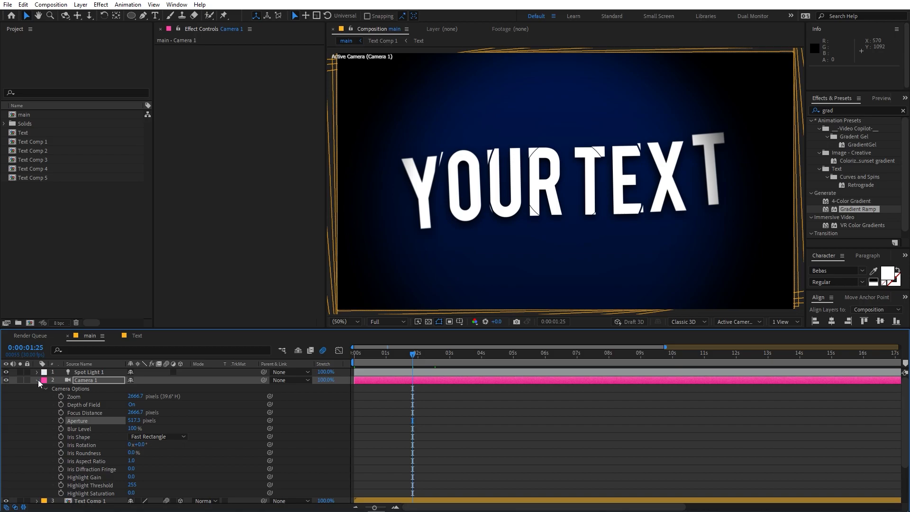
pyautogui.click(38, 380)
pyautogui.click(98, 429)
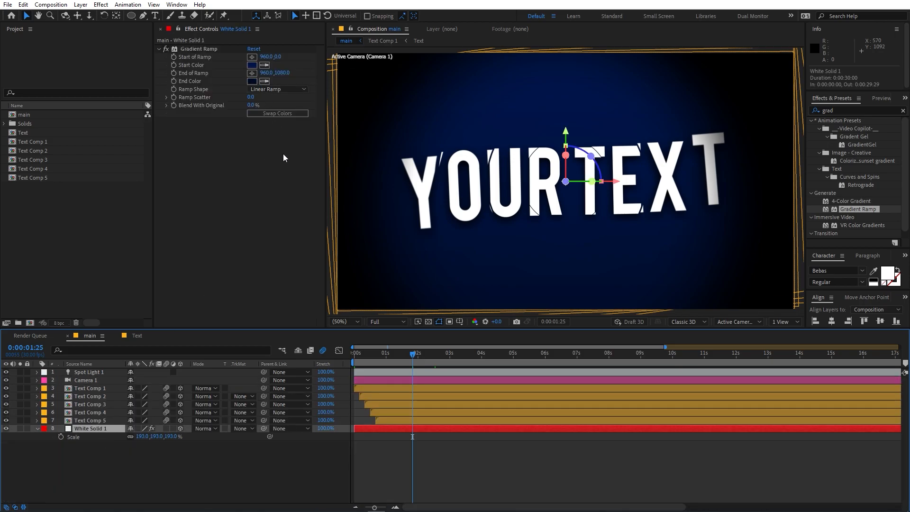
pyautogui.moveTo(404, 358); pyautogui.dragTo(396, 357)
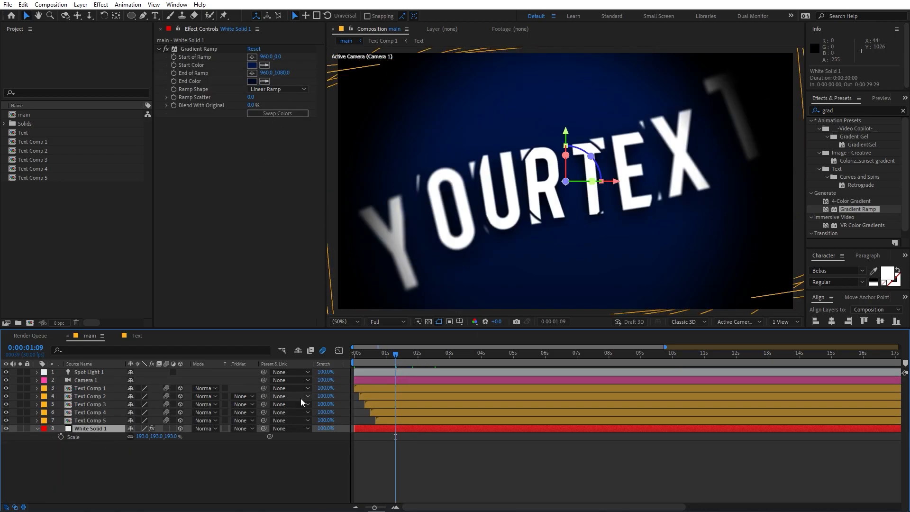
# Step: In the Text comp, replace YOUR TEXT with MOTION NATIONS on two lines and move it up
pyautogui.click(137, 335)
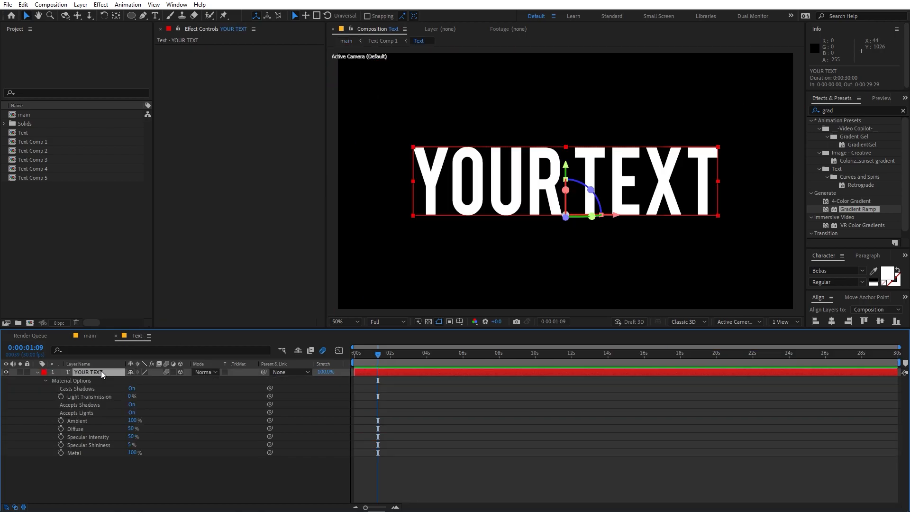
pyautogui.doubleClick(101, 371)
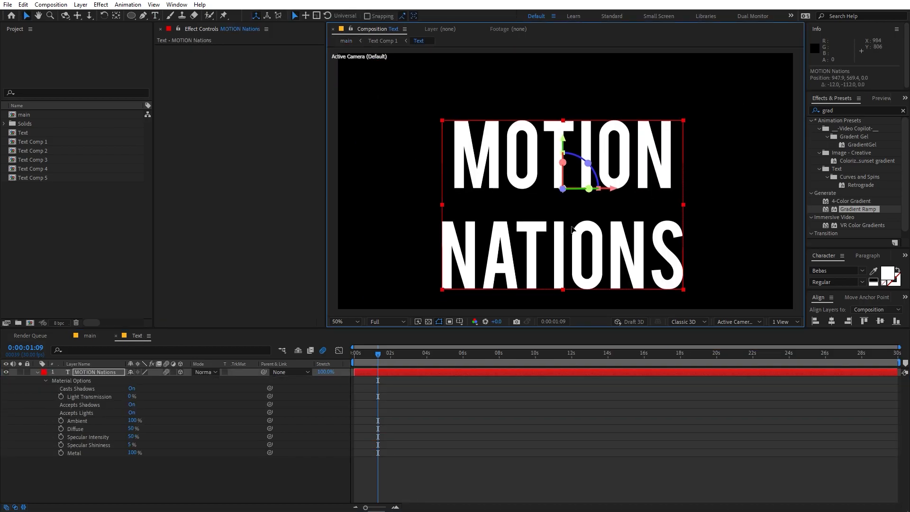
pyautogui.moveTo(579, 250); pyautogui.dragTo(591, 223)
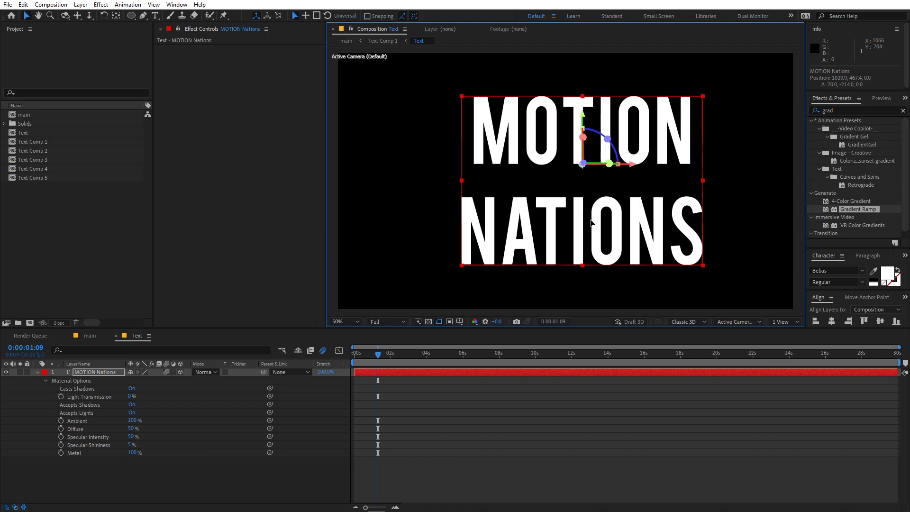
# Step: Play the finished MOTION NATIONS animation in the main composition
pyautogui.click(111, 340)
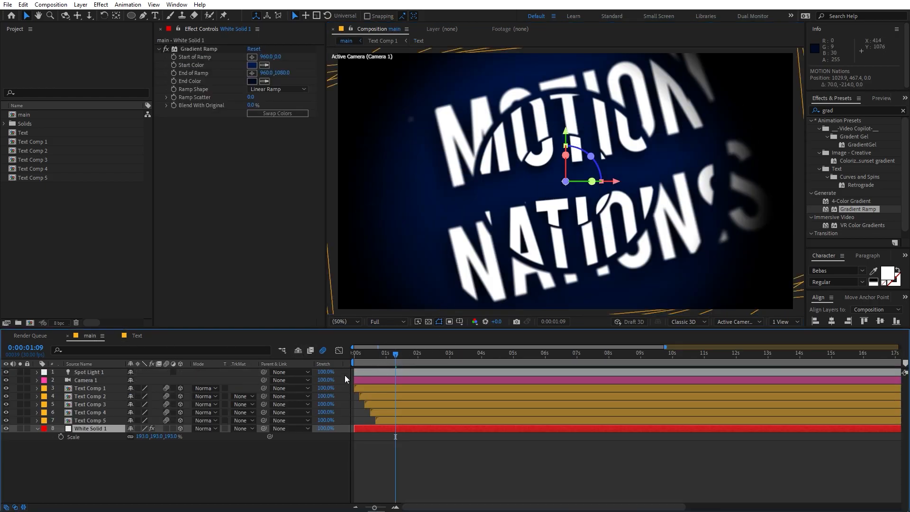
pyautogui.press('space')
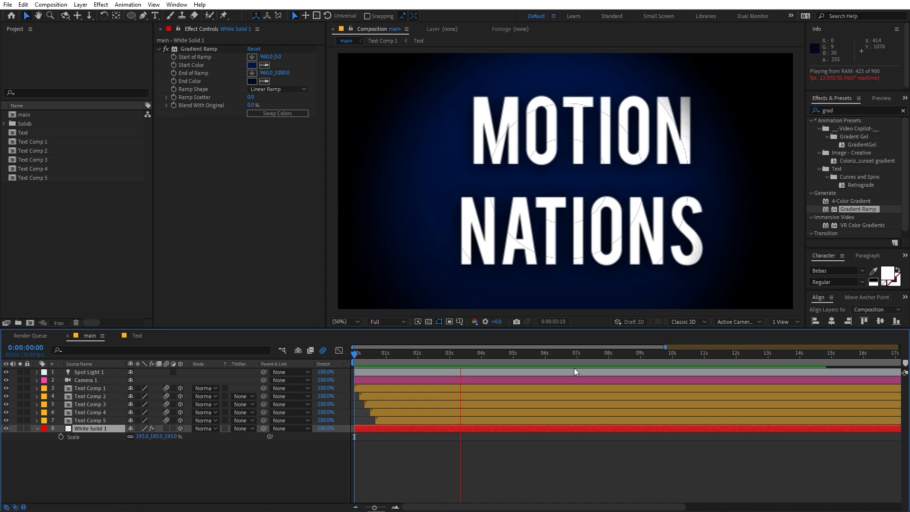
pyautogui.moveTo(482, 361); pyautogui.dragTo(352, 365)
pyautogui.press('space')
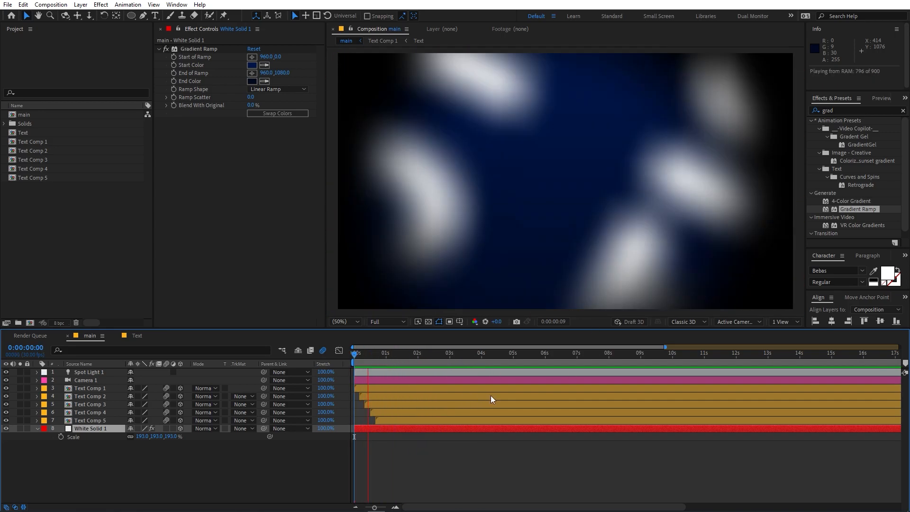